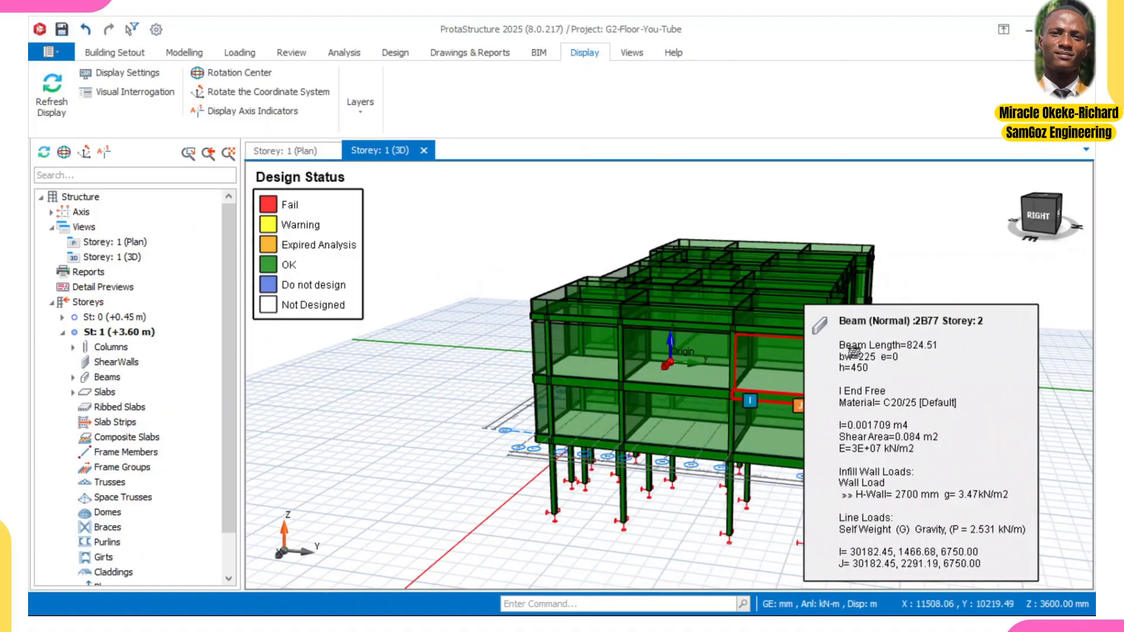
- Examine the design status colouring of the building's 3D model from several sides
middle_drag(919, 367, 820, 377)
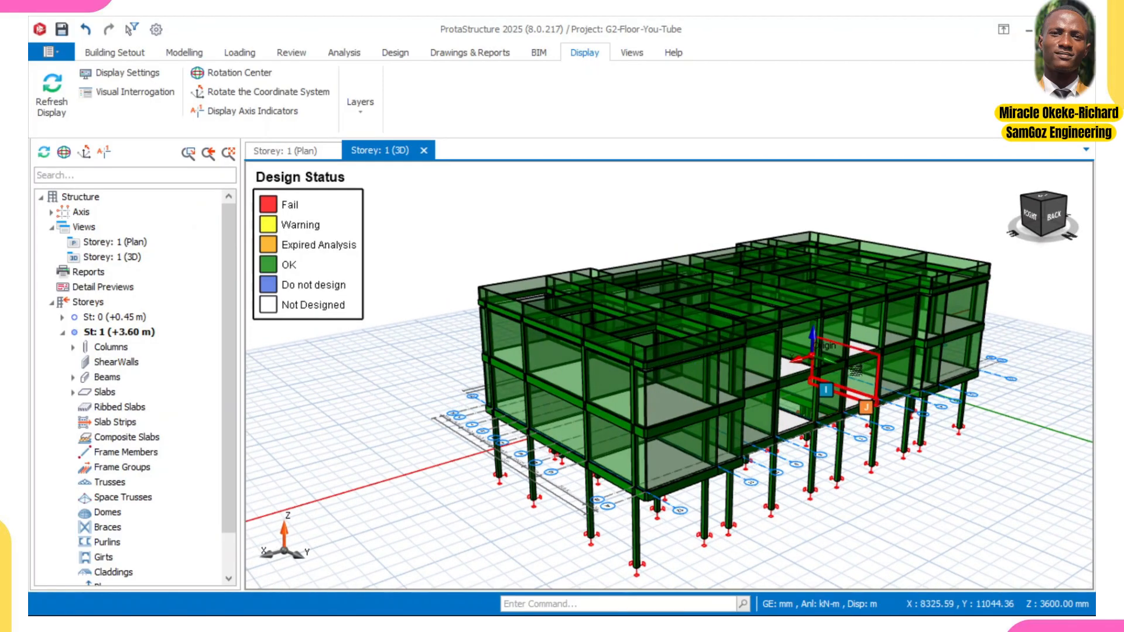
scroll(837, 375, down, 3)
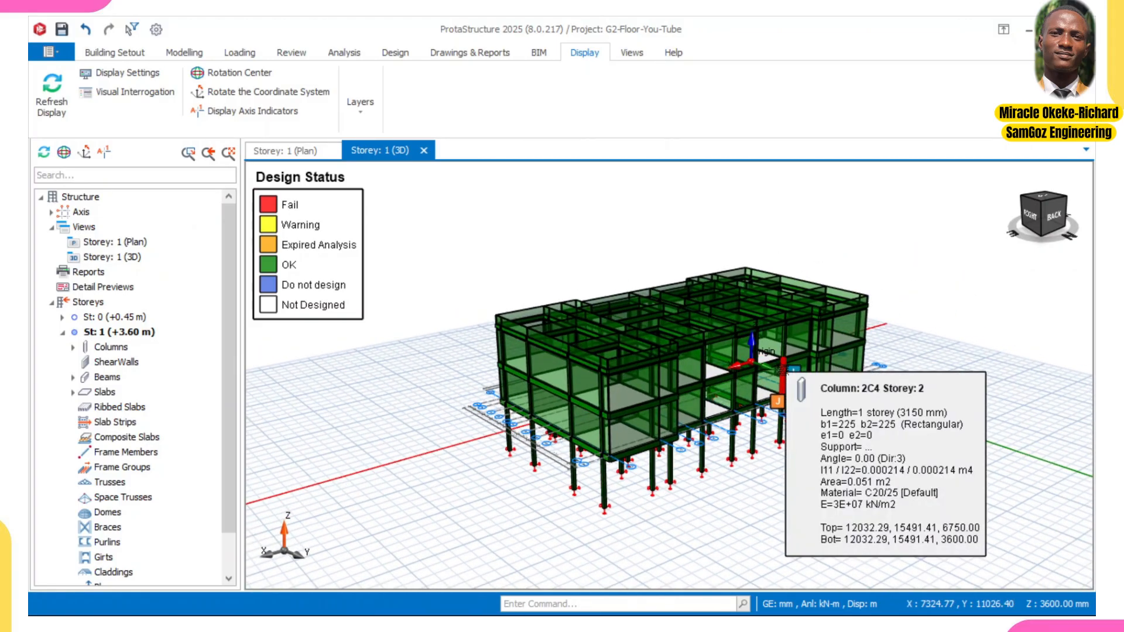
middle_drag(885, 352, 862, 349)
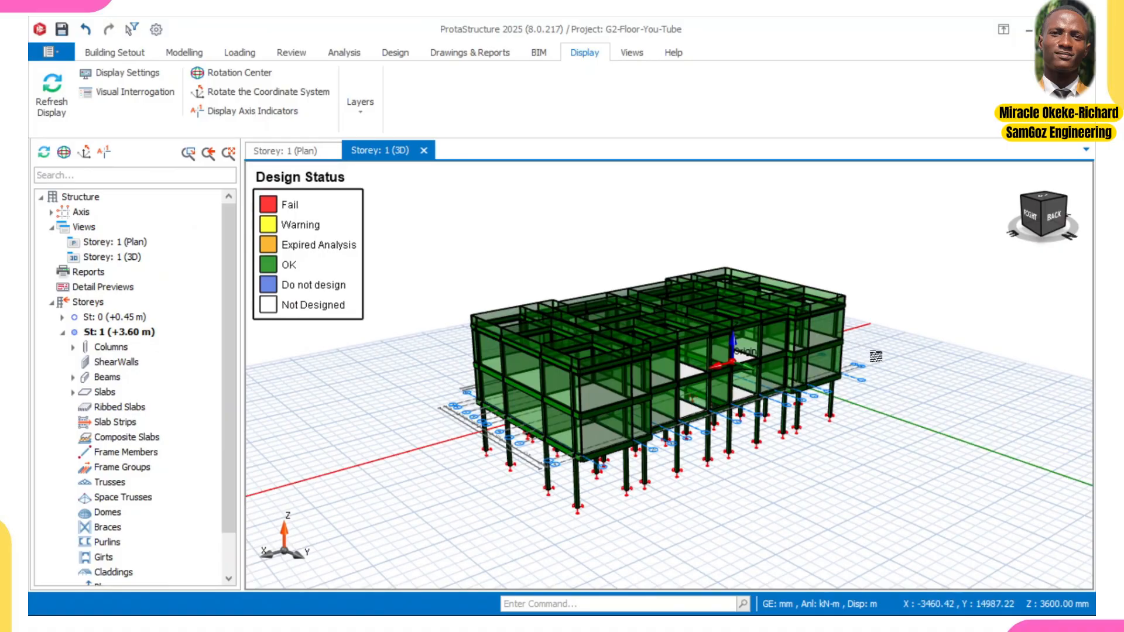
shift+middle_drag(876, 356, 797, 371)
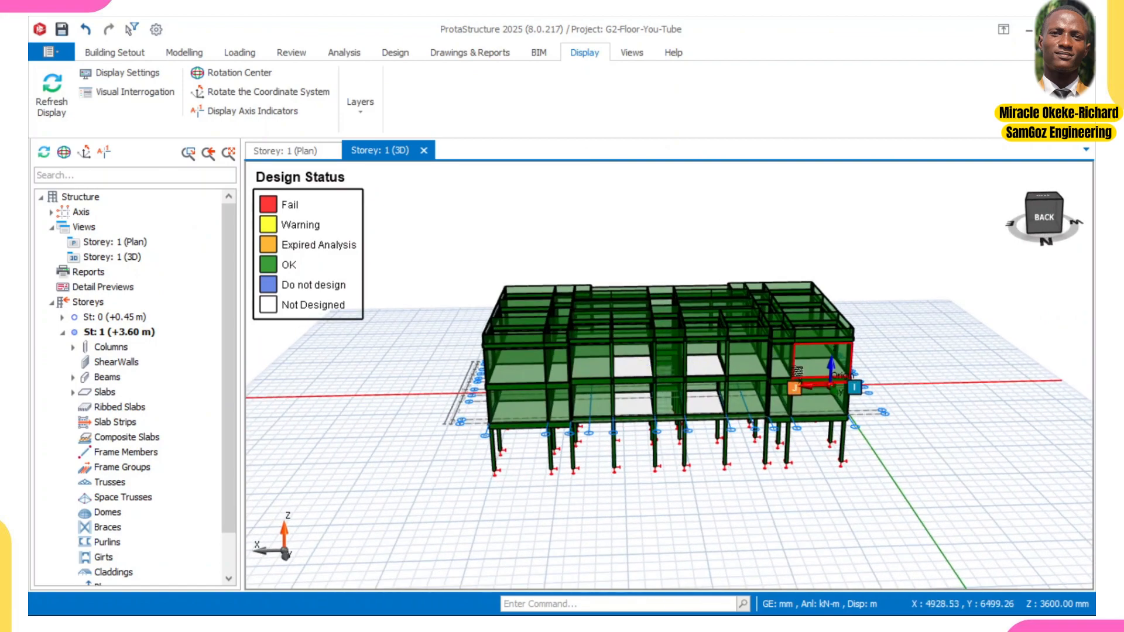
mouse_move(797, 369)
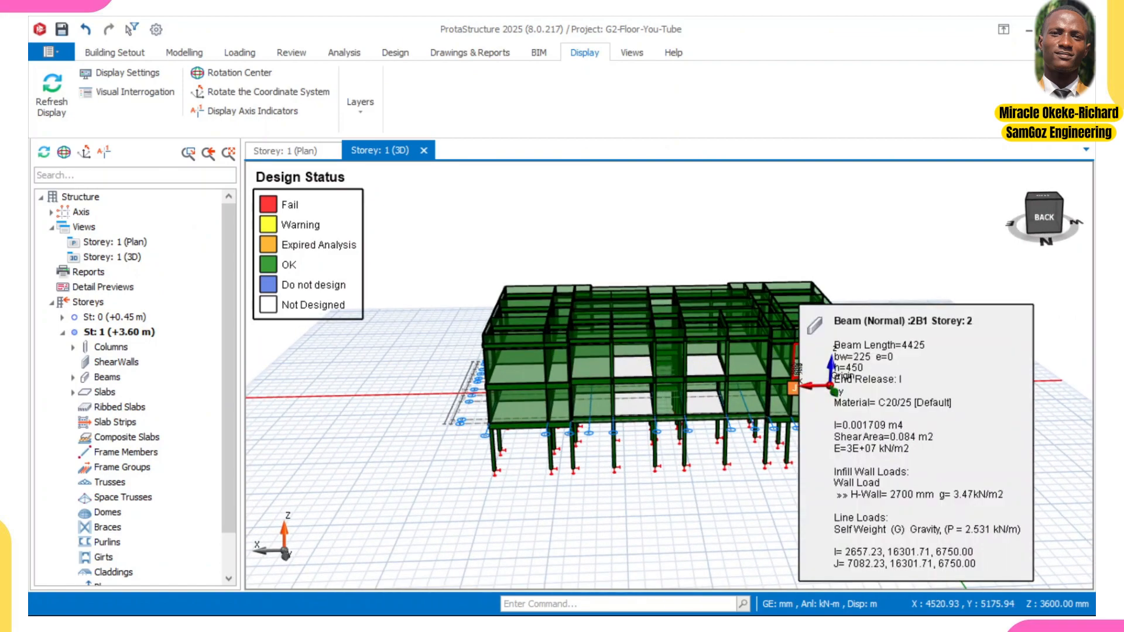
middle_drag(901, 341, 884, 339)
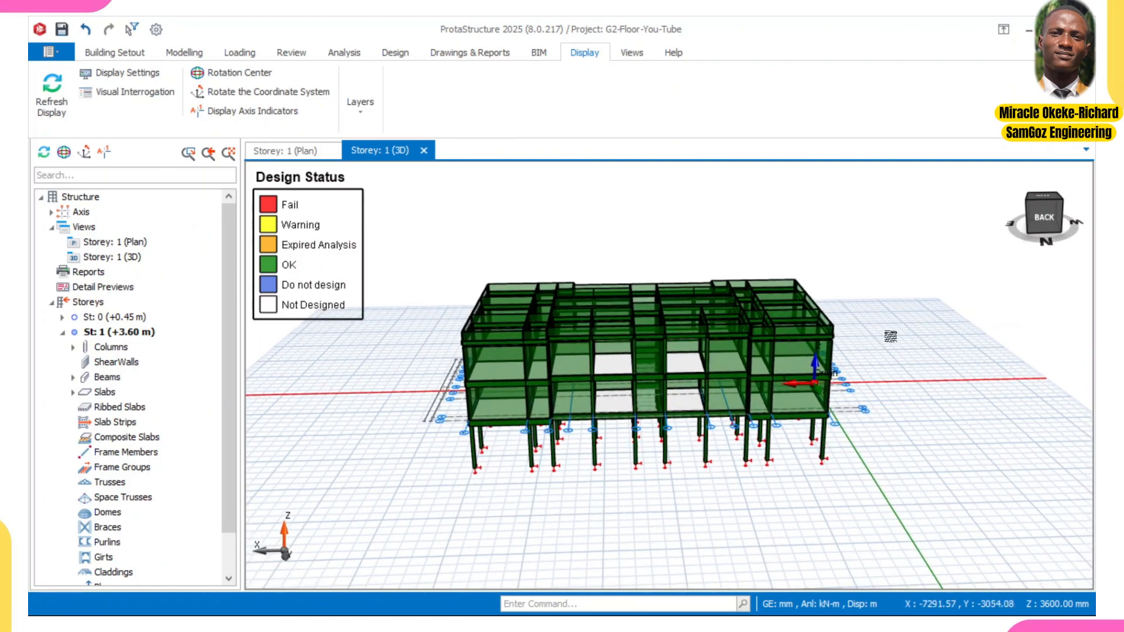
- Show the Storey 1 plan and recolour its members by the Design Status criterion
scroll(846, 350, up, 3)
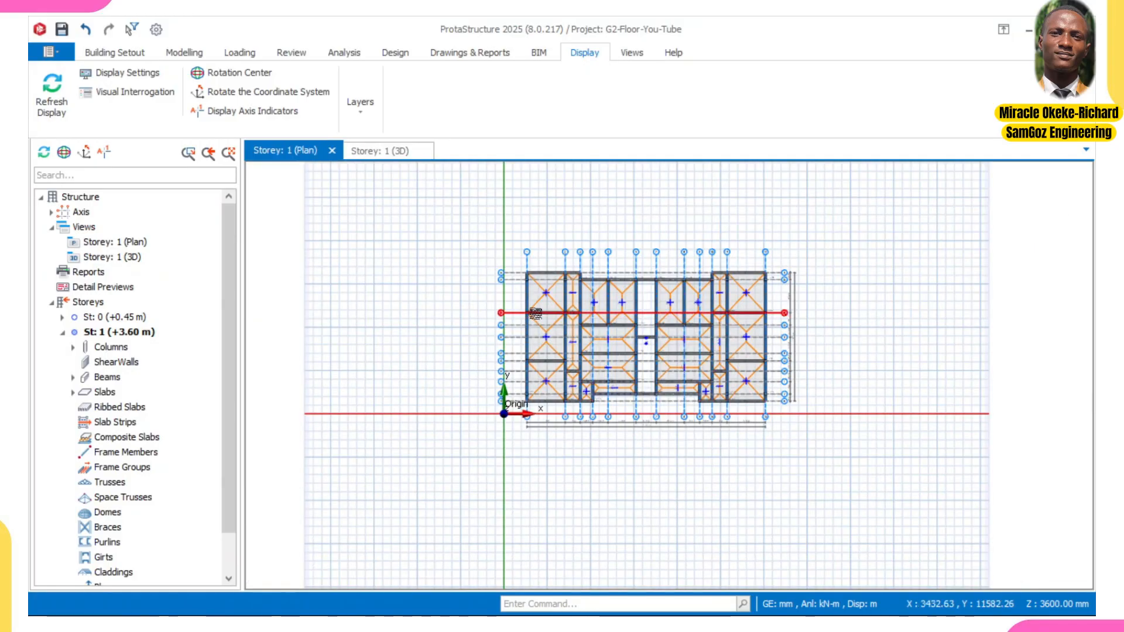
middle_drag(671, 262, 550, 255)
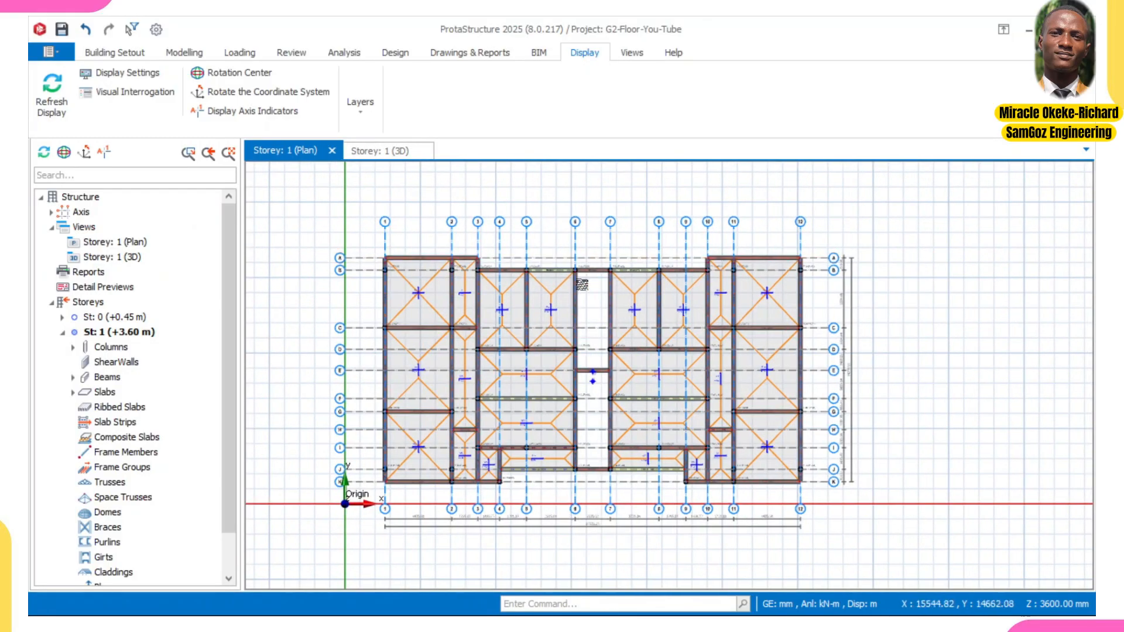
scroll(580, 284, up, 2)
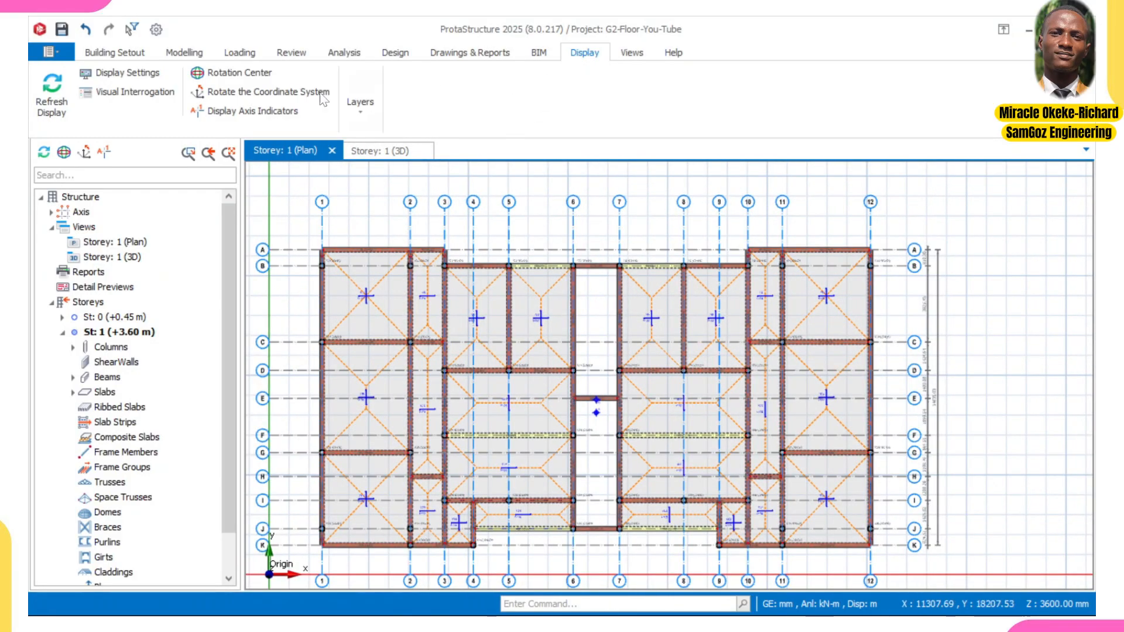
click(129, 92)
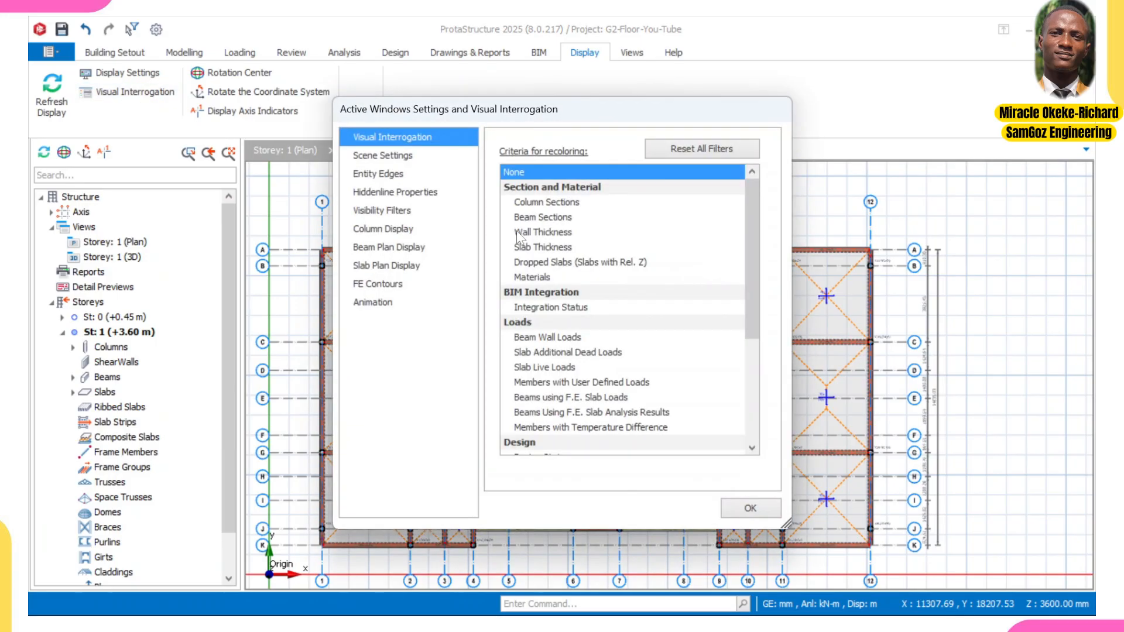
scroll(547, 258, down, 3)
click(556, 322)
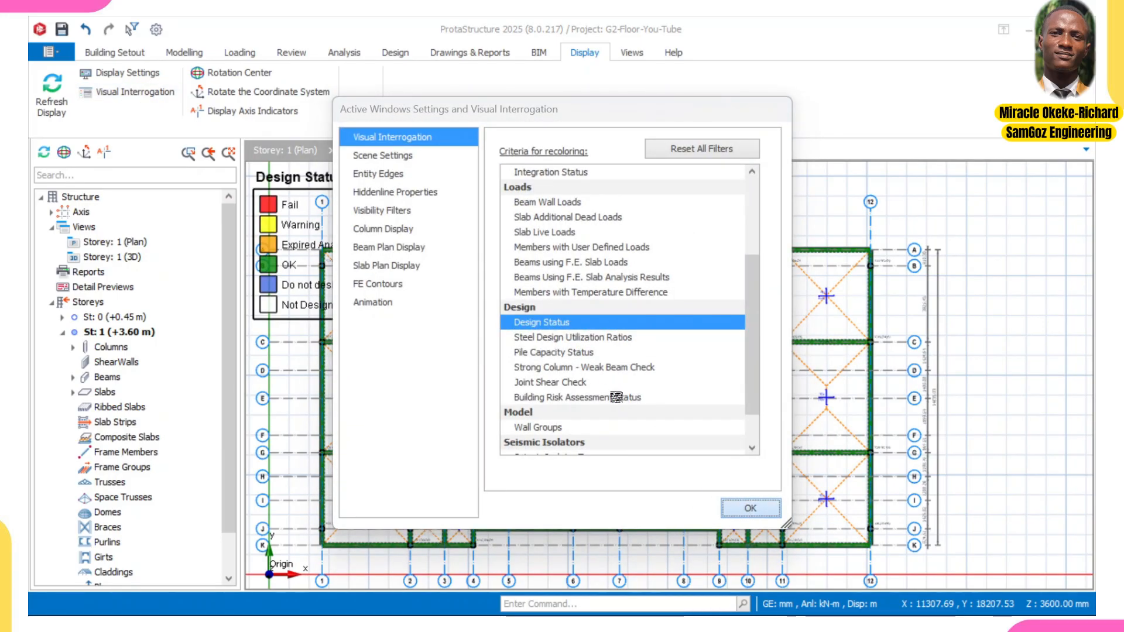
click(749, 508)
- Run Section Design on beam 1B1 along axis A, assign Standard Pattern 5 to its bars and accept the reinforcement
middle_drag(438, 347, 680, 349)
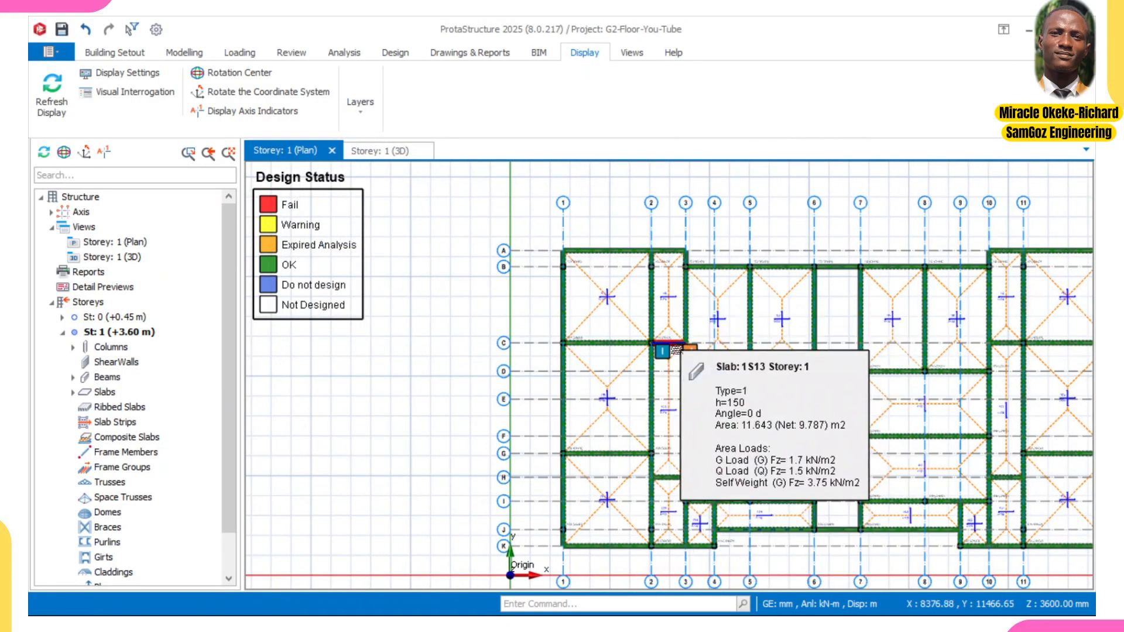
scroll(644, 302, up, 5)
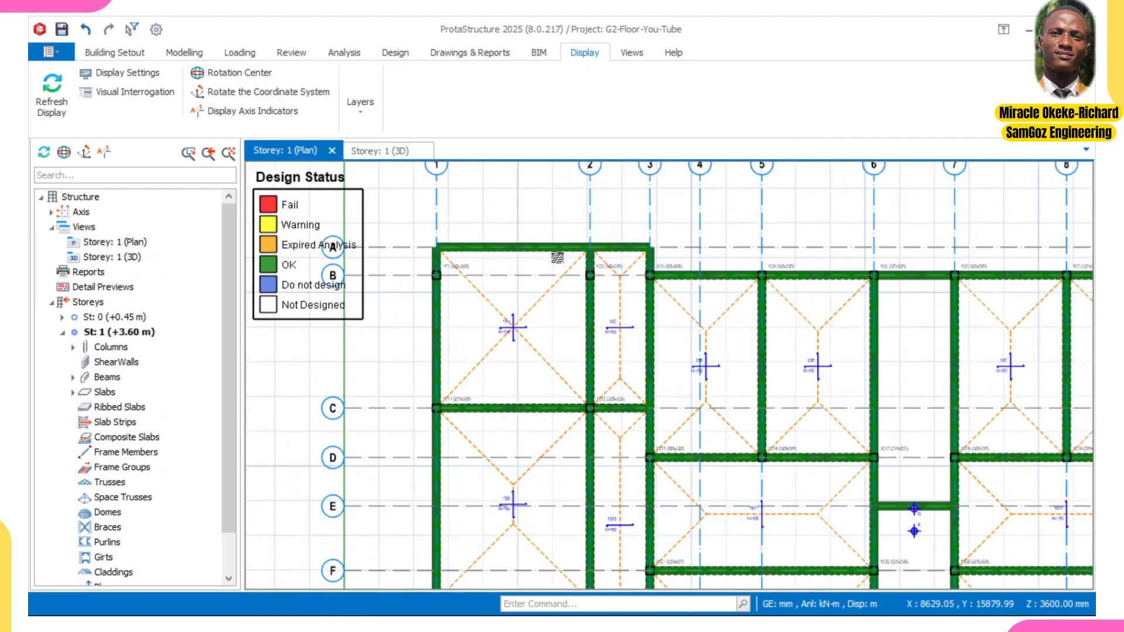
click(545, 241)
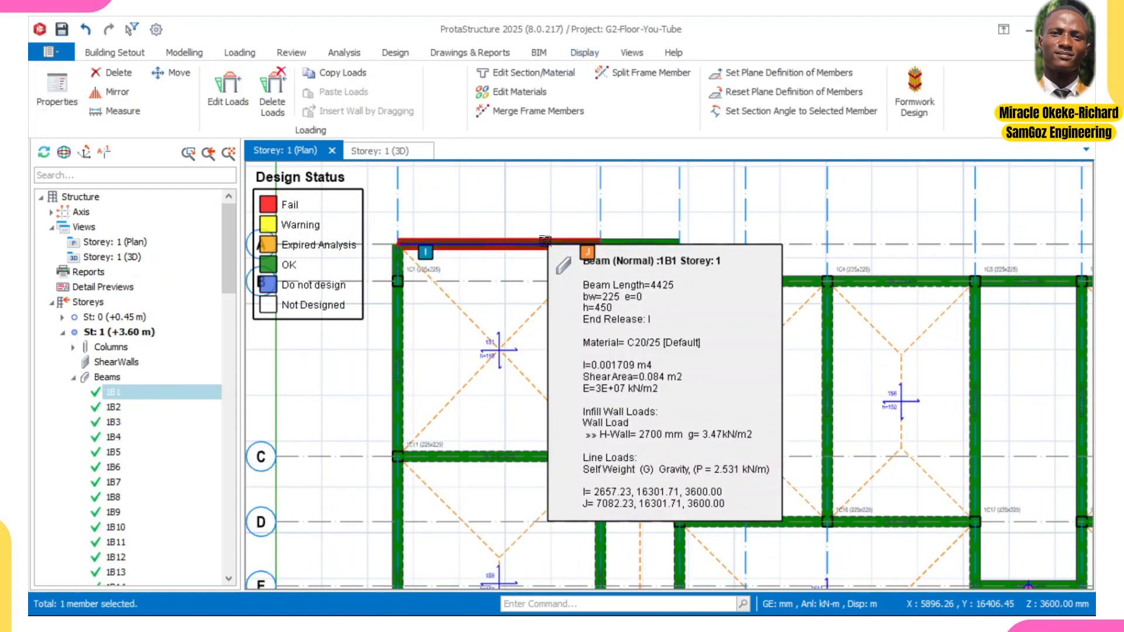
right_click(545, 241)
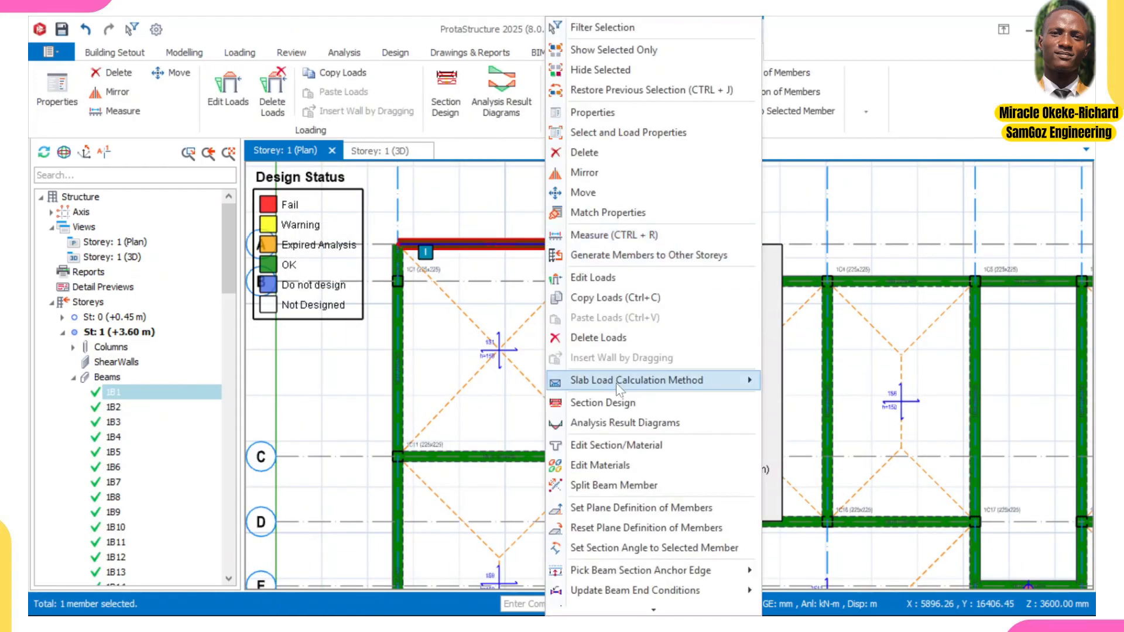
click(615, 402)
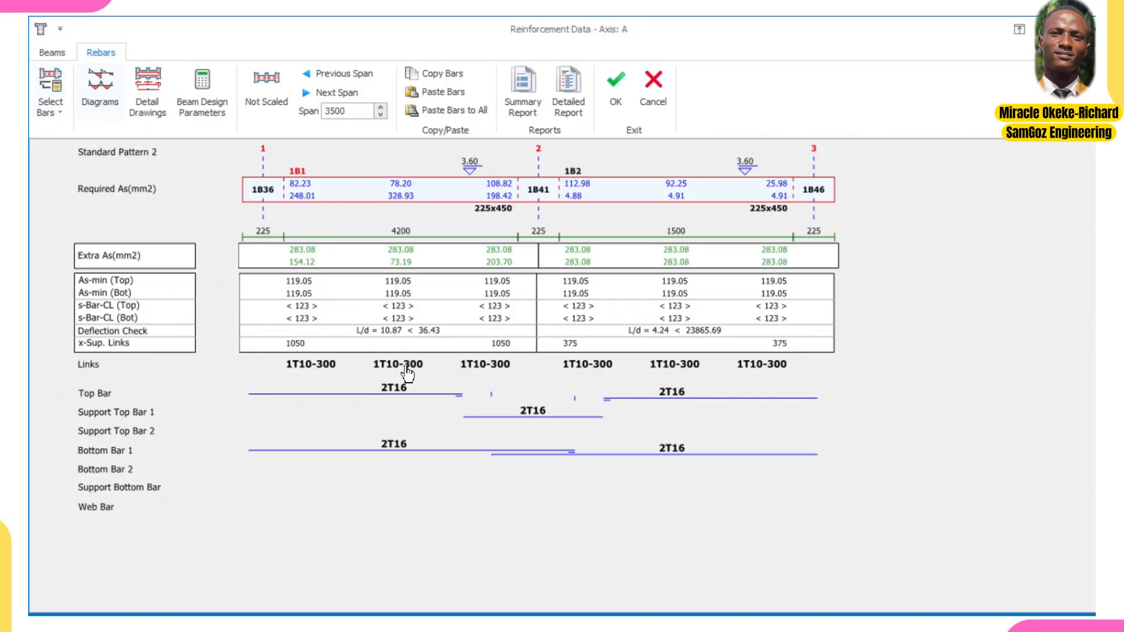
click(55, 114)
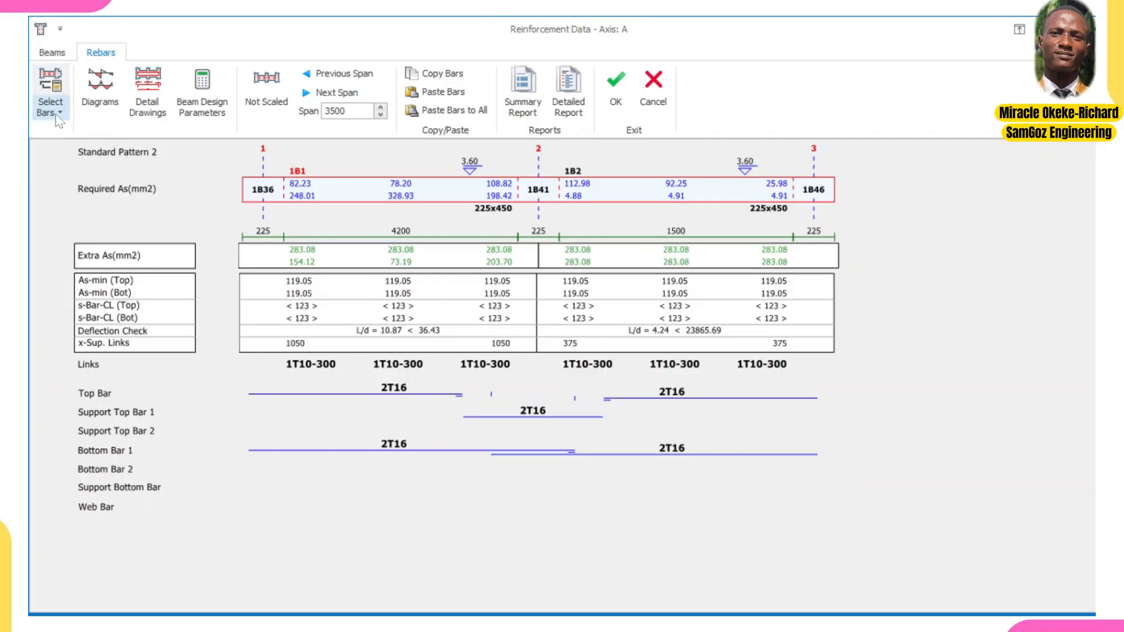
click(111, 252)
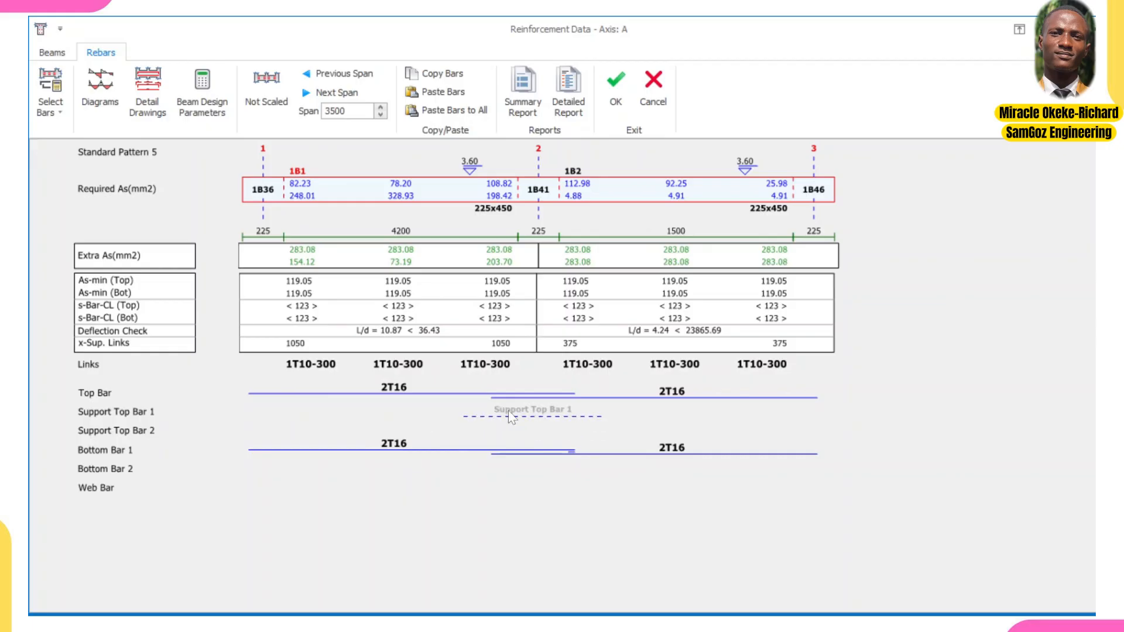
click(606, 85)
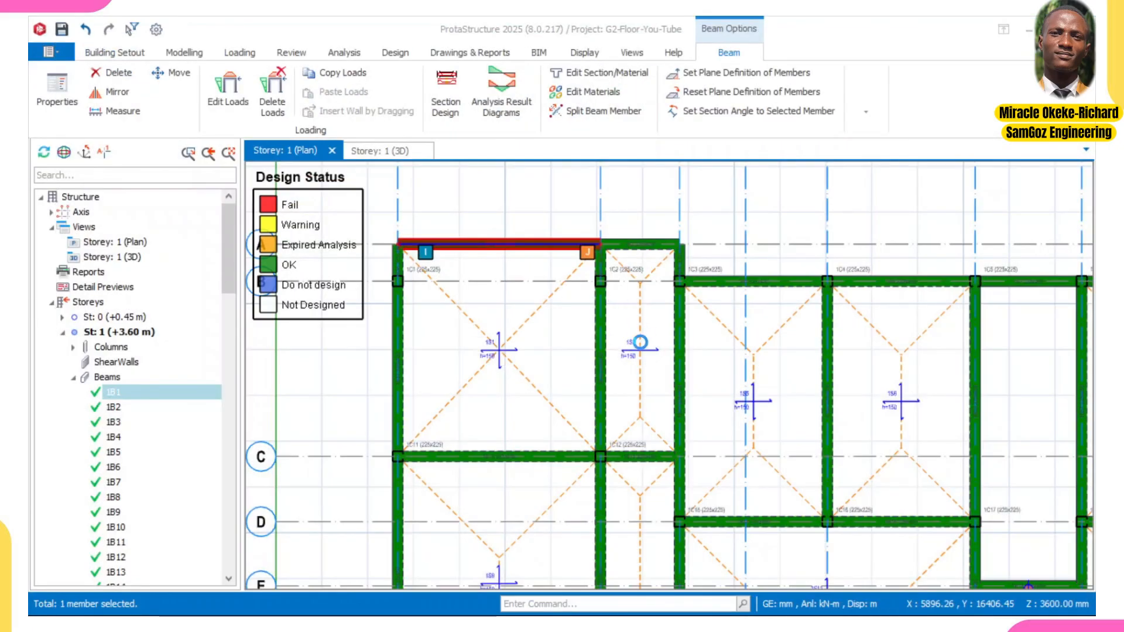
- Run Section Design on the axis B beam between axes 6 and 7, apply Standard Pattern 5 to the row and accept it
scroll(624, 348, down, 2)
middle_drag(798, 352, 666, 363)
scroll(791, 334, up, 2)
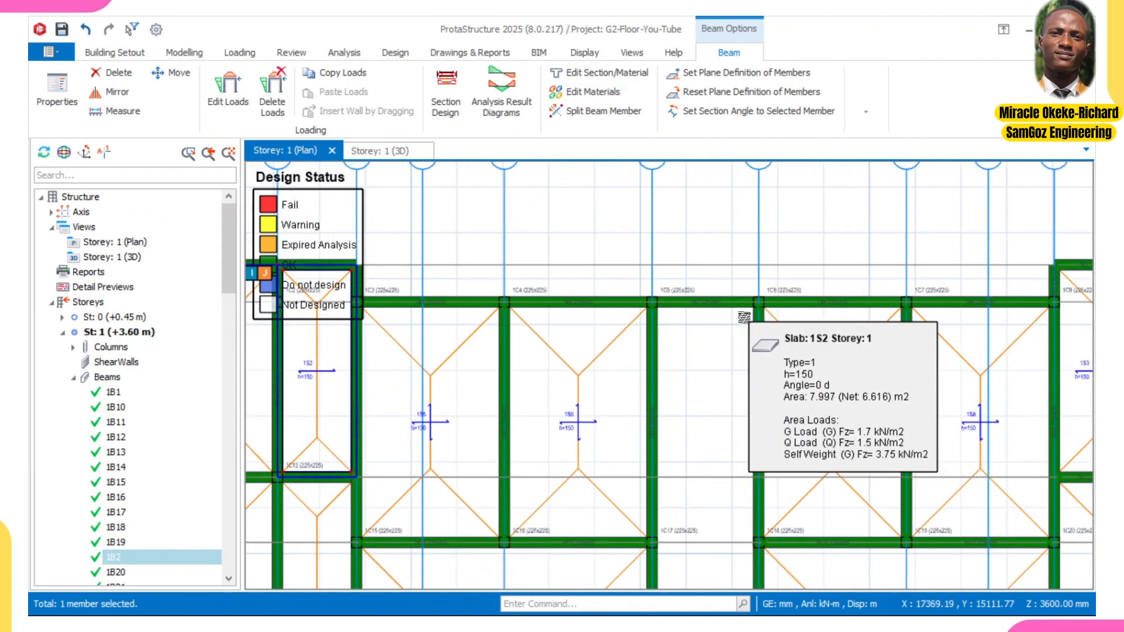
right_click(727, 310)
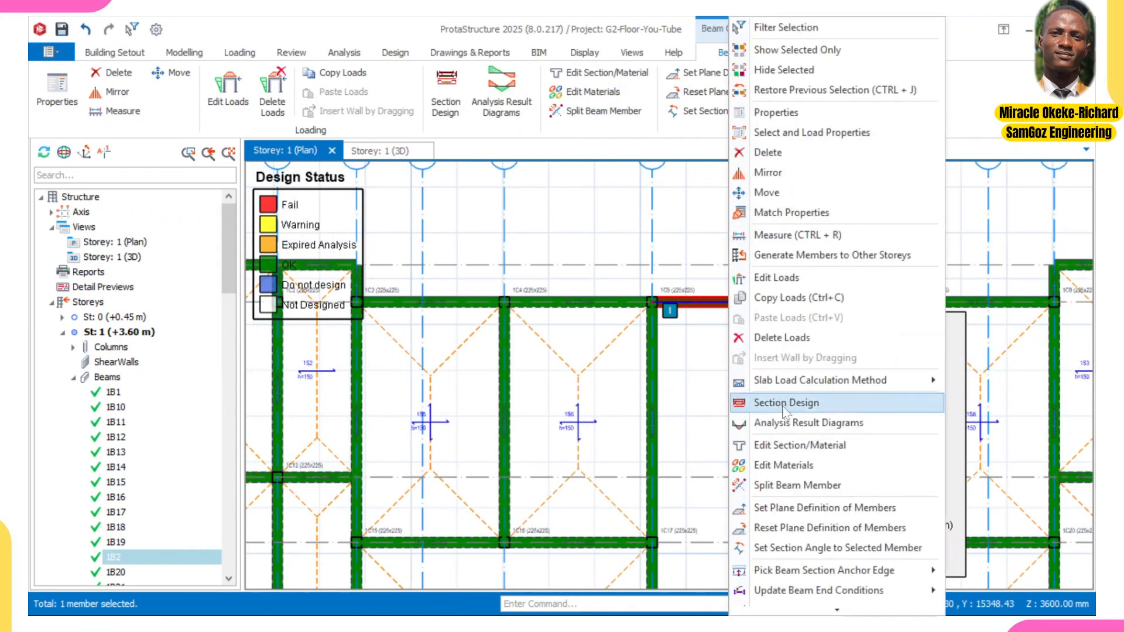
click(782, 404)
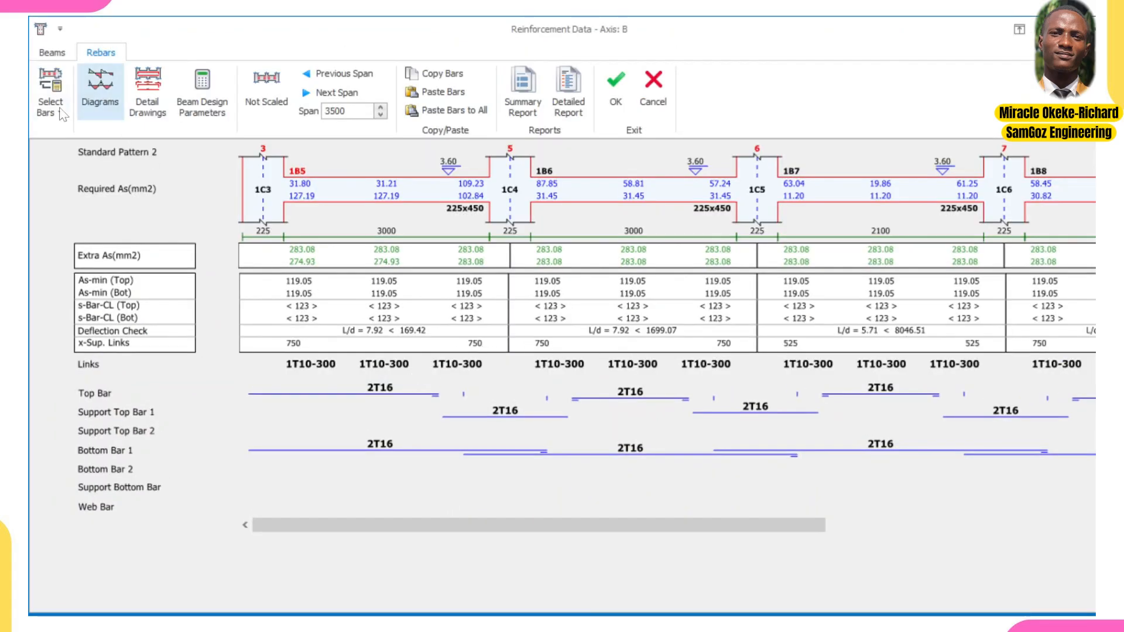
click(51, 107)
click(98, 252)
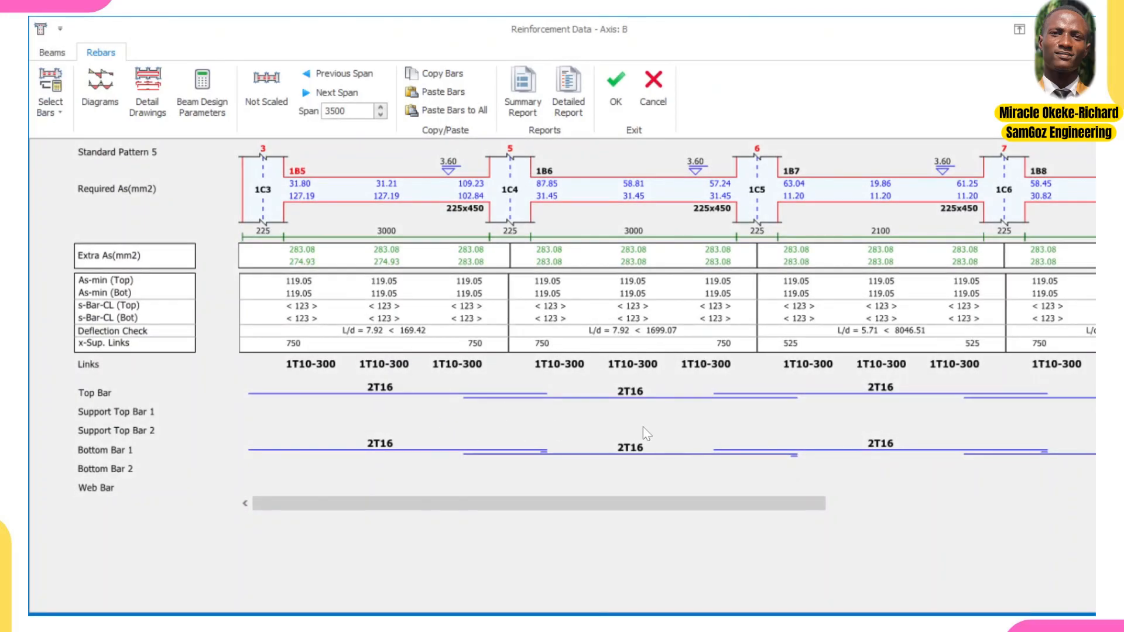
scroll(643, 427, right, 6)
scroll(696, 434, right, 1)
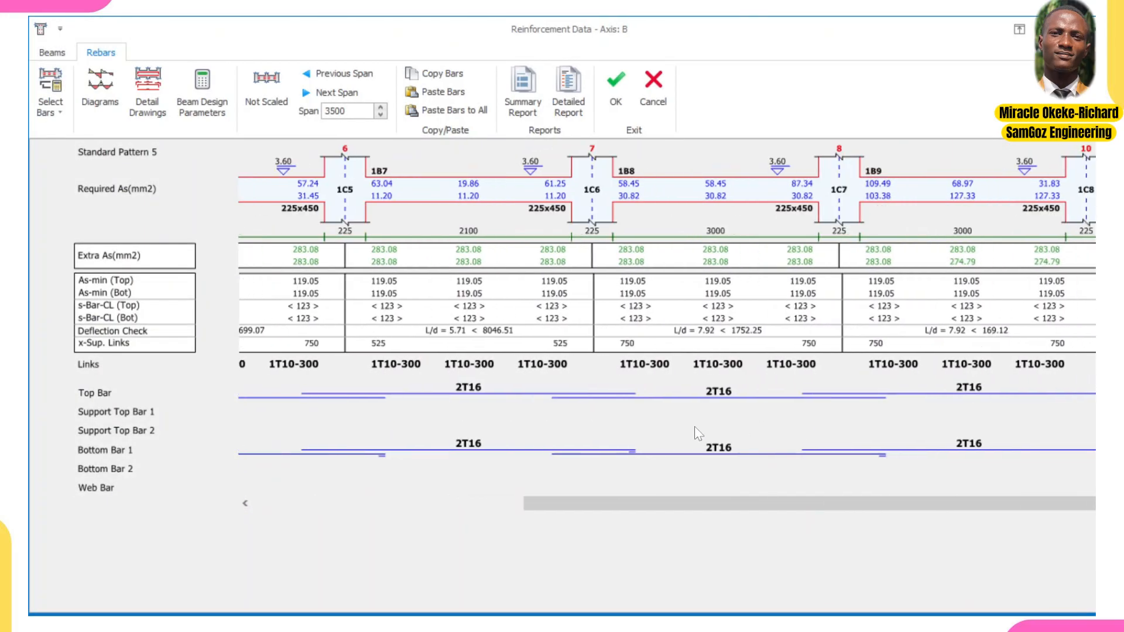
click(615, 87)
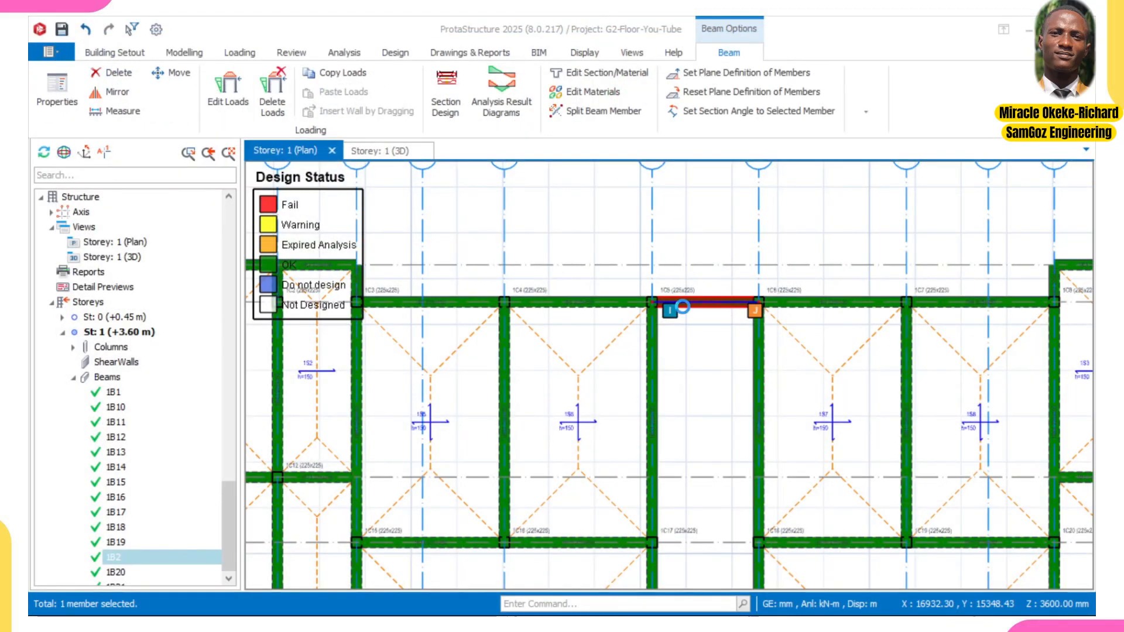
- Run Section Design on beam 1B4 along axis A between axes 11 and 12, apply Standard Pattern 5 and accept it
scroll(843, 325, down, 2)
middle_drag(926, 334, 652, 341)
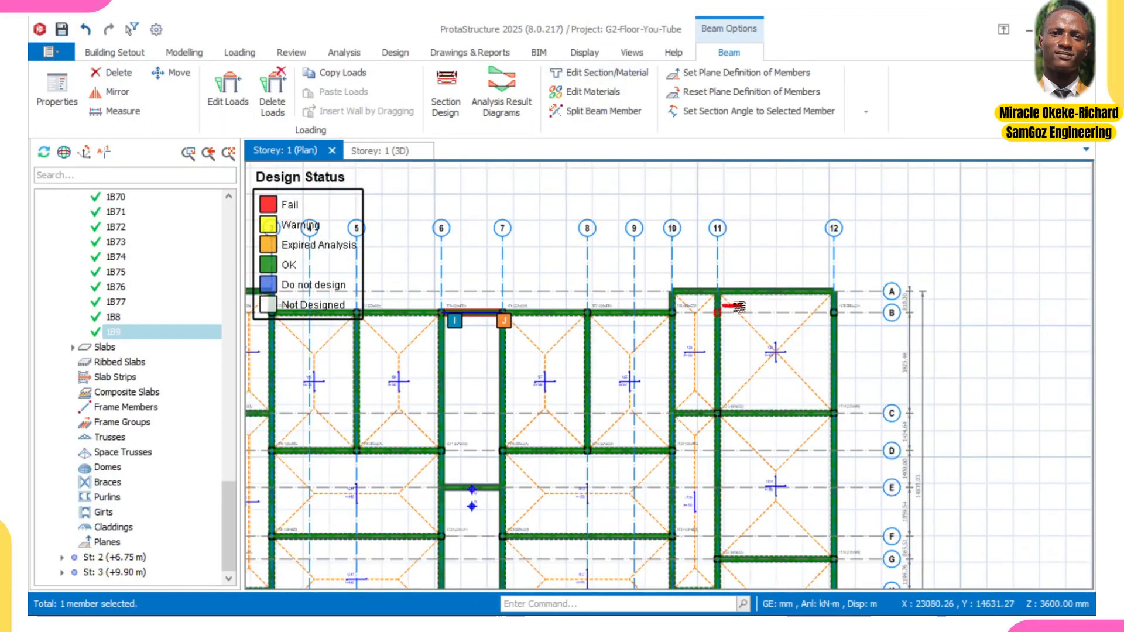
scroll(732, 306, up, 1)
click(761, 285)
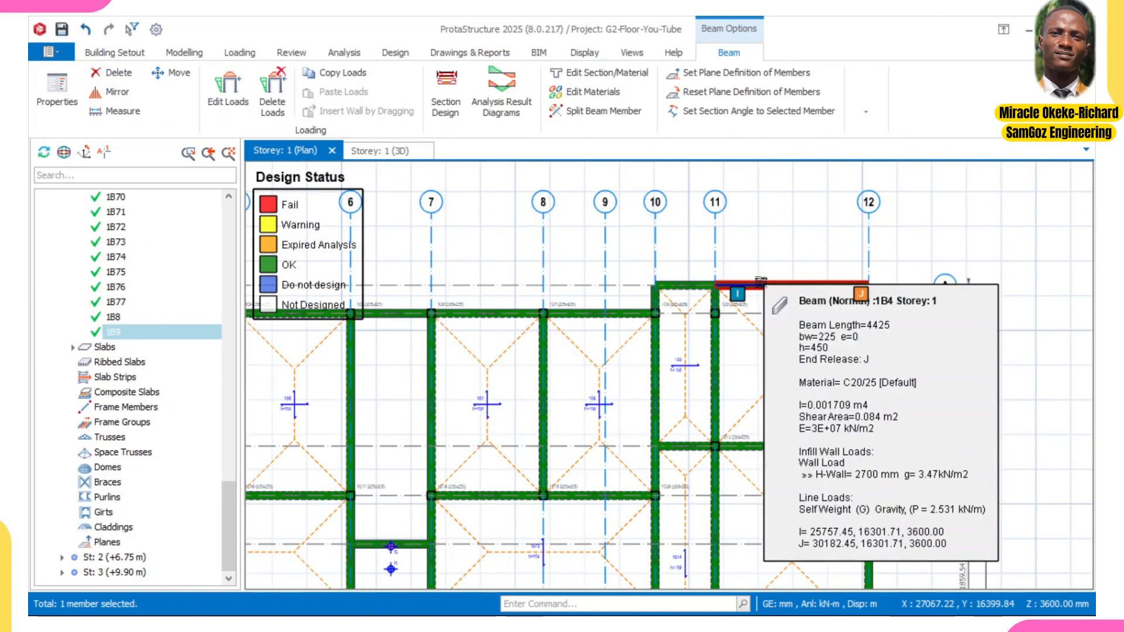
right_click(761, 285)
click(818, 410)
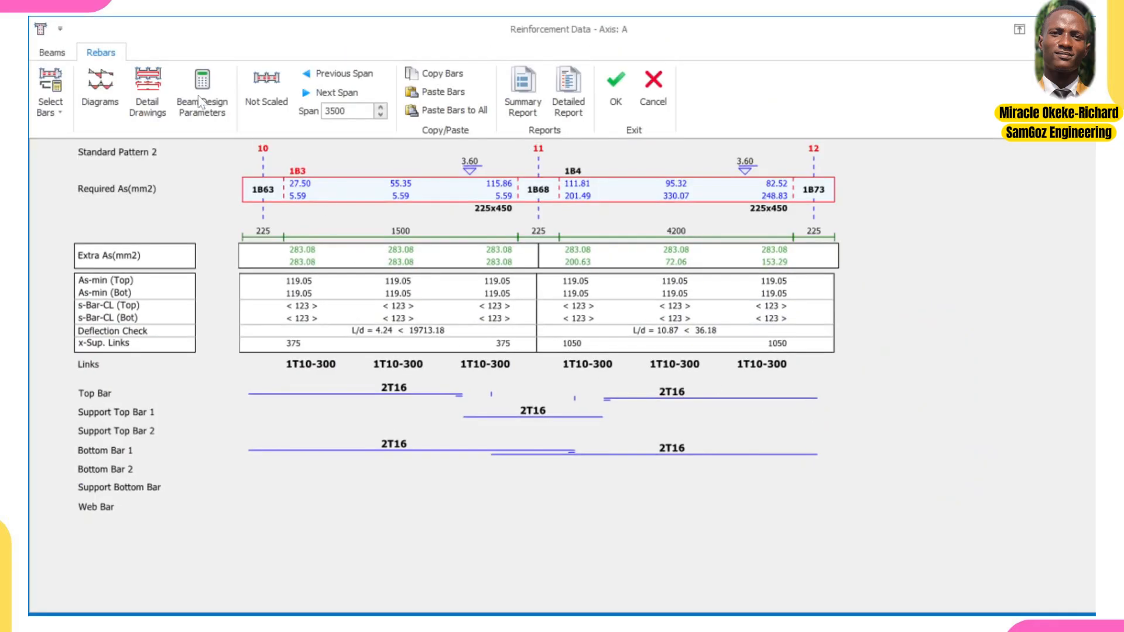
click(48, 107)
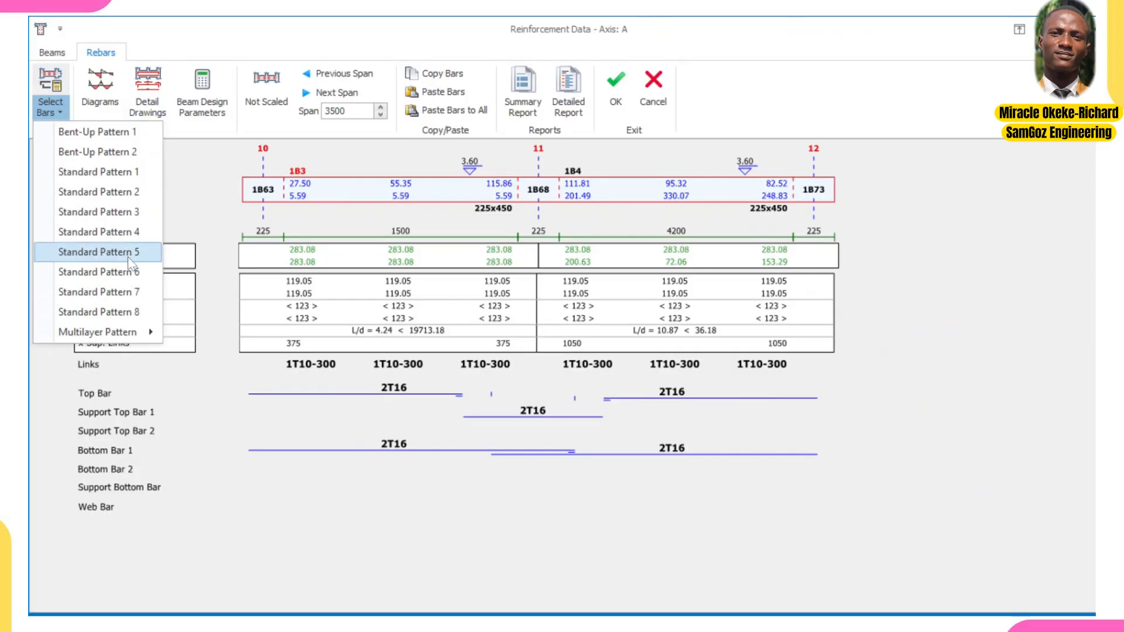
click(99, 252)
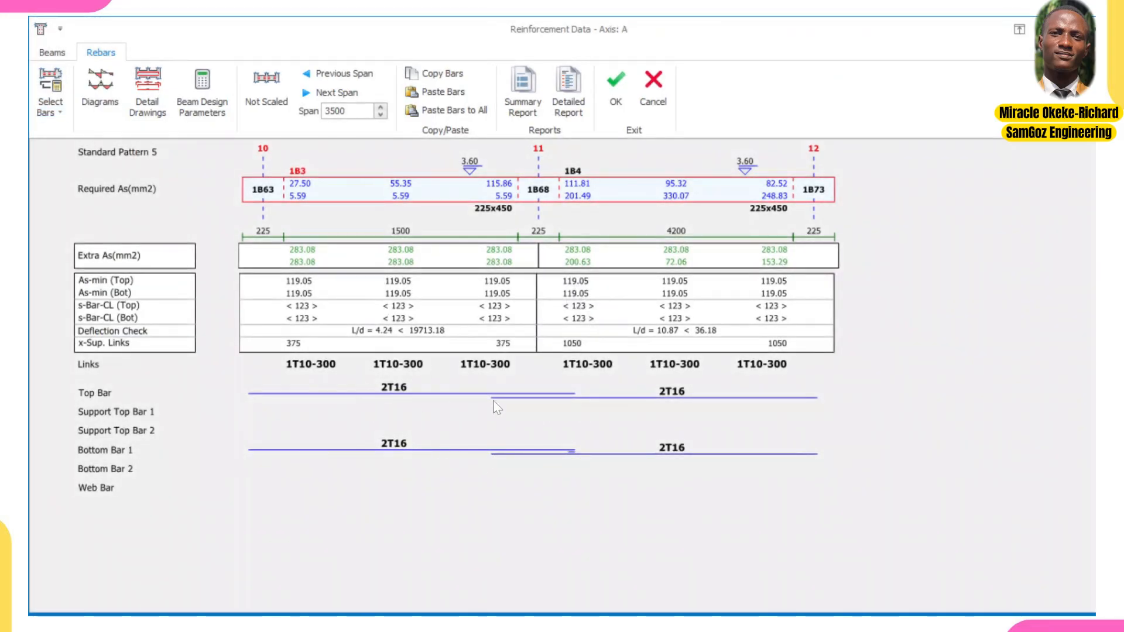
click(615, 94)
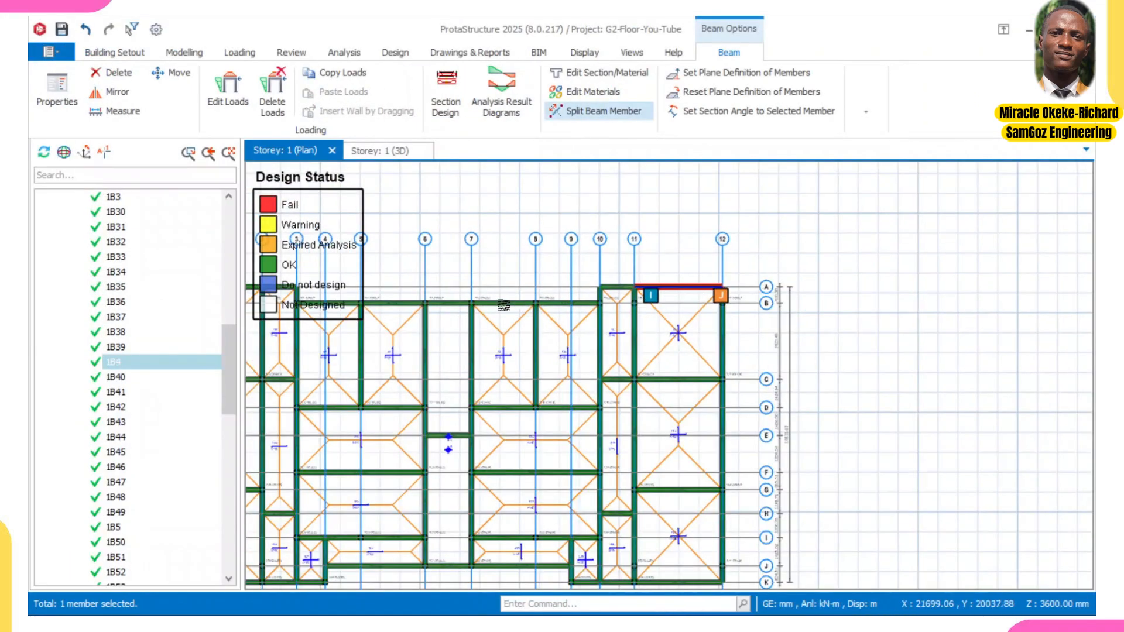
- Run Section Design on beam 1B14 along axis D, apply Standard Pattern 5 to the row between axes 3 and 6 and accept it
scroll(544, 299, up, 6)
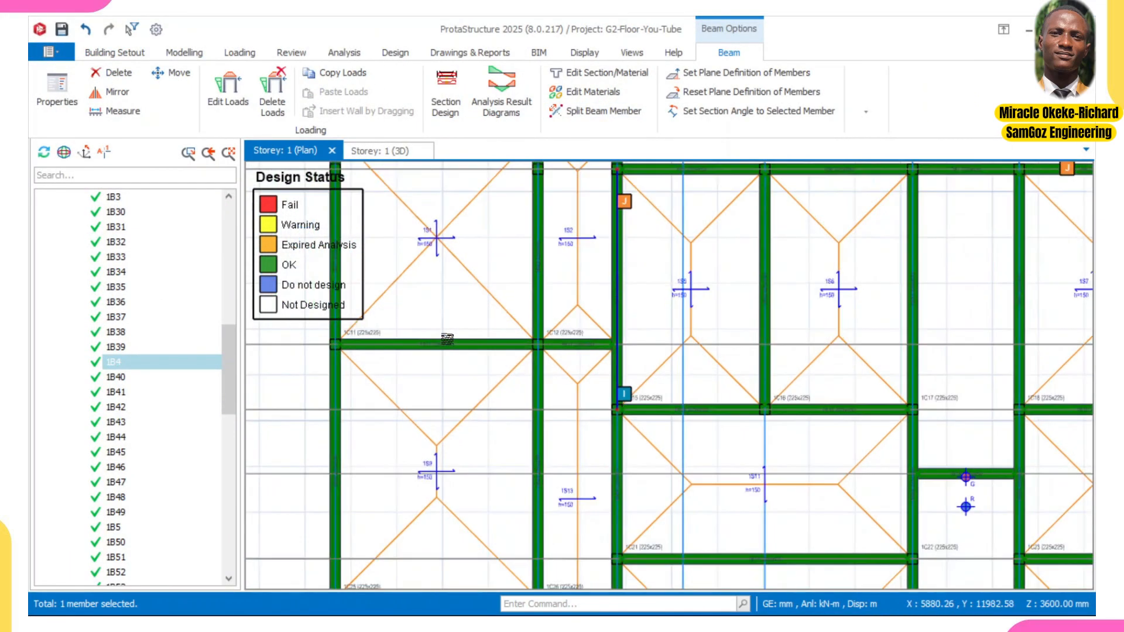
scroll(447, 338, up, 2)
click(455, 347)
right_click(460, 346)
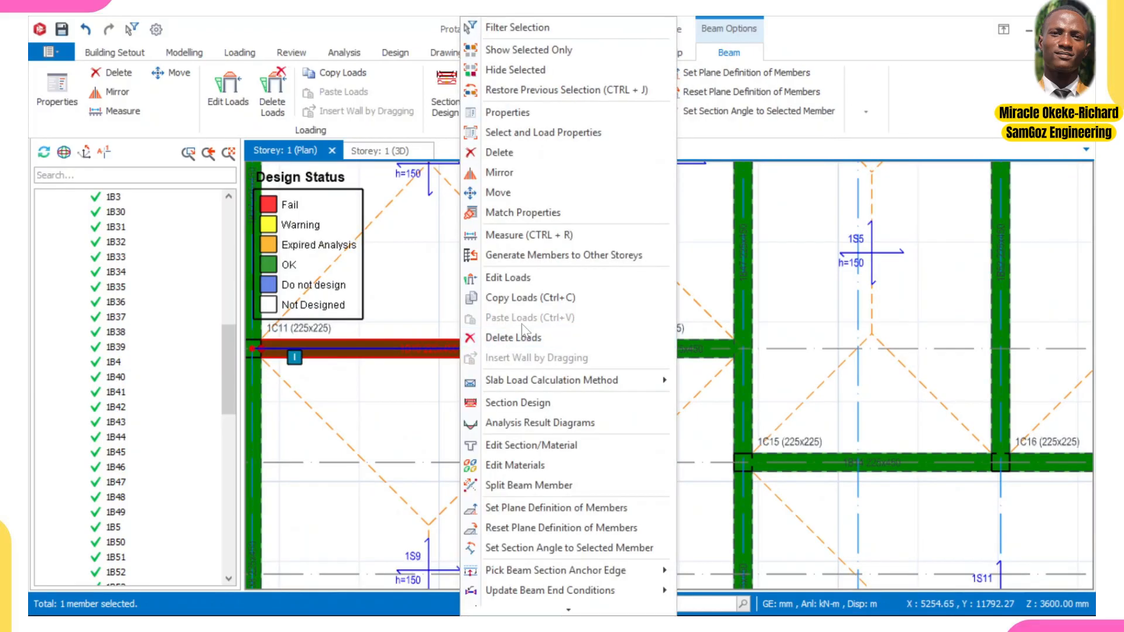
click(524, 403)
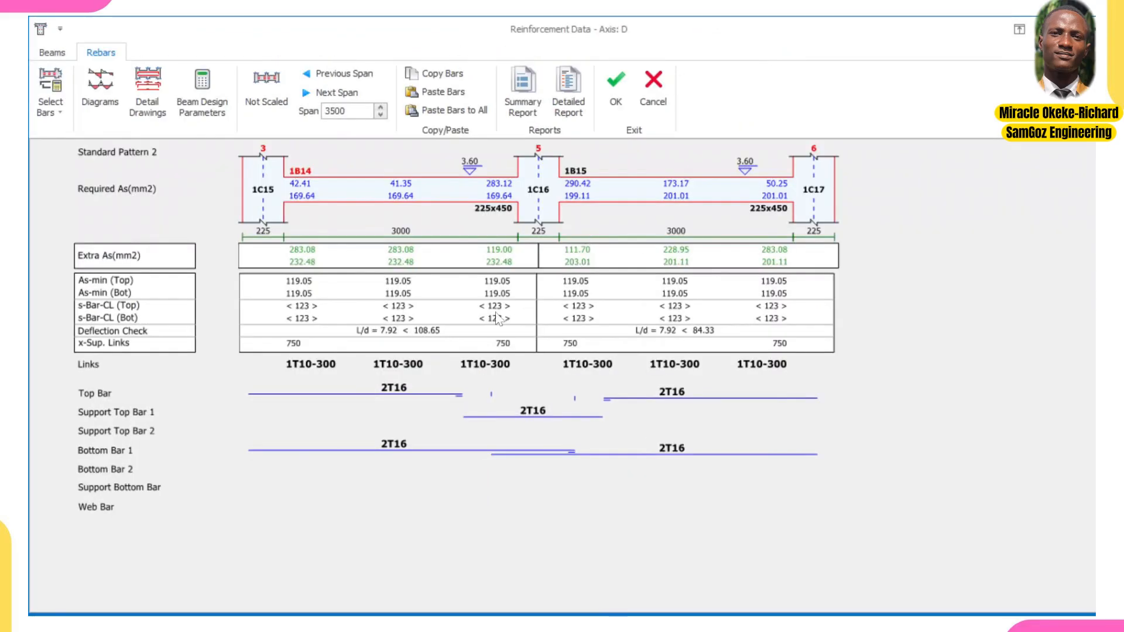
click(49, 103)
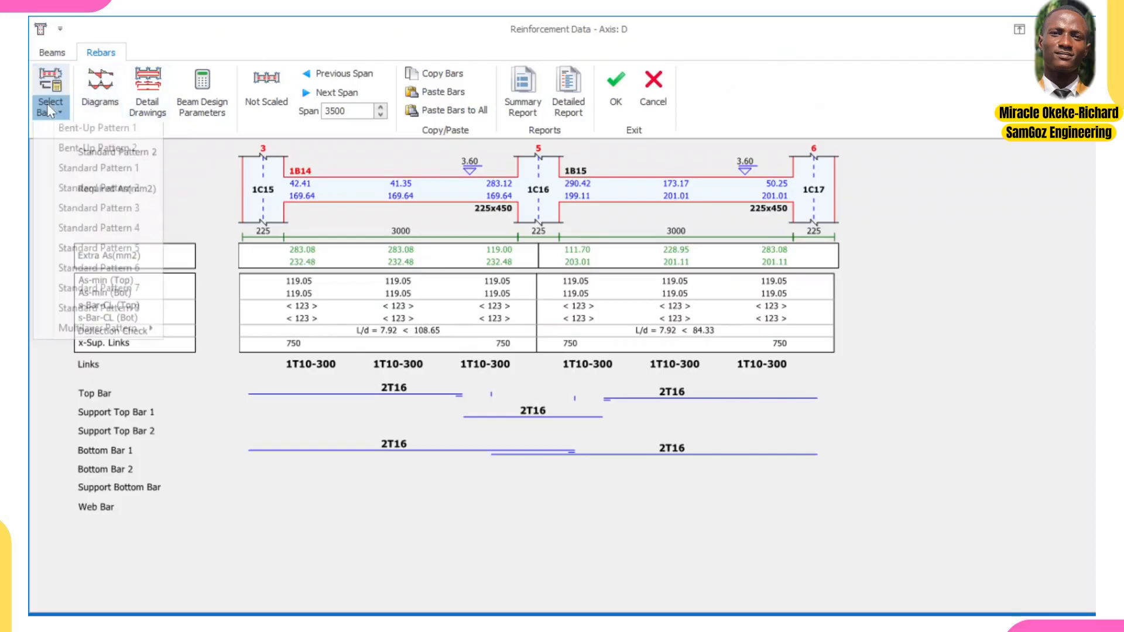
click(135, 252)
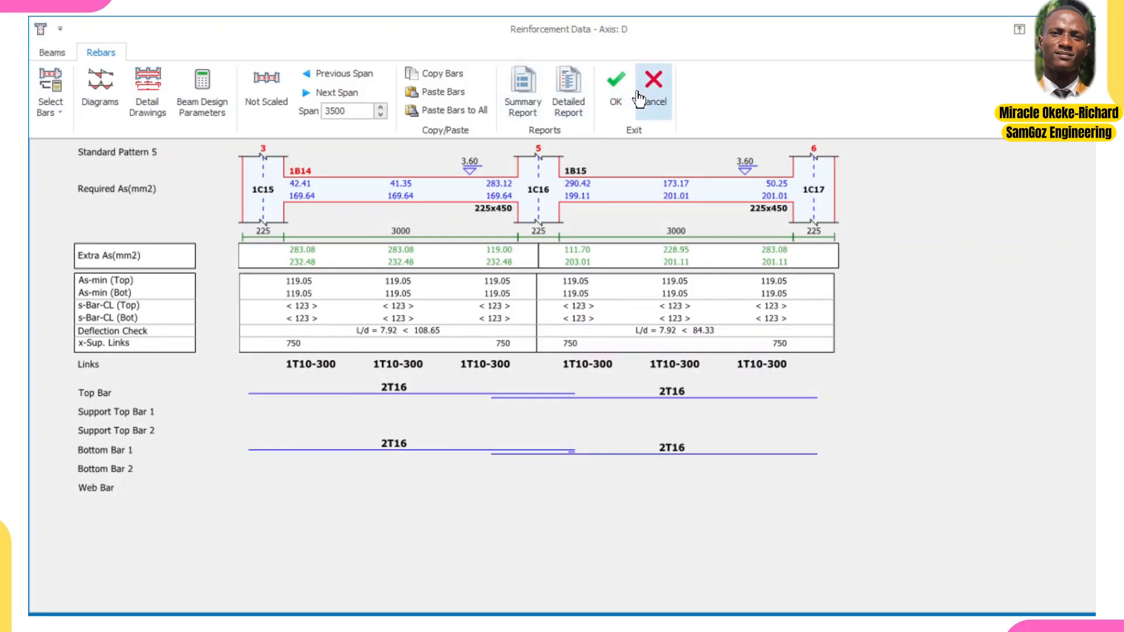
click(617, 99)
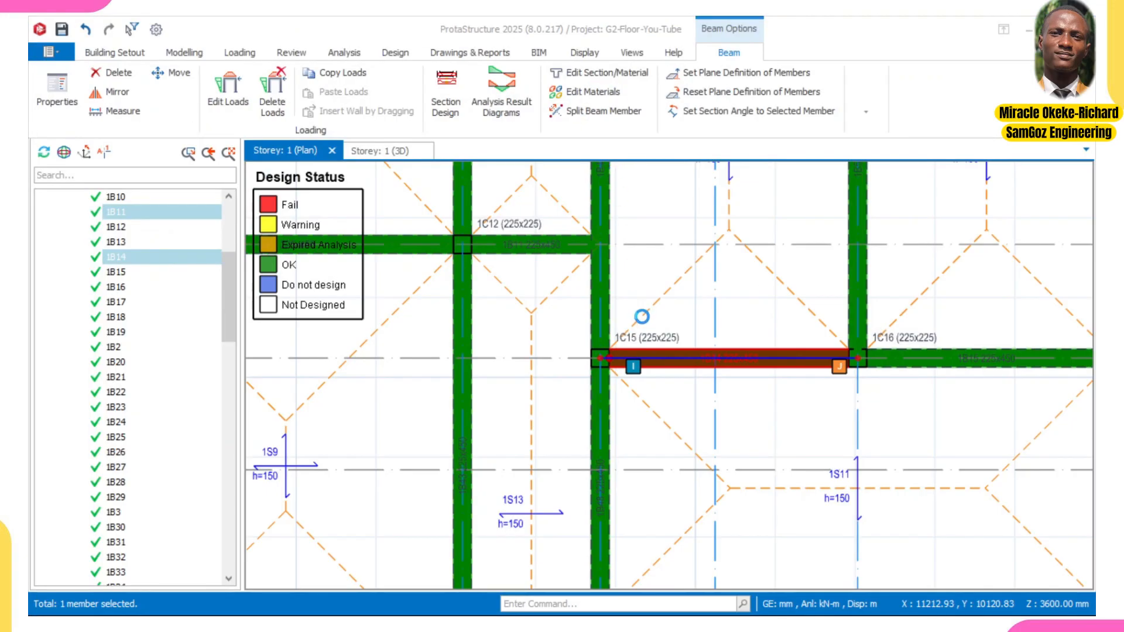
- Run Section Design on beam 1B17 along axis D, apply Standard Pattern 5 to the row between axes 7 and 10 and accept it
scroll(642, 317, down, 4)
middle_drag(721, 330, 539, 329)
scroll(796, 319, up, 2)
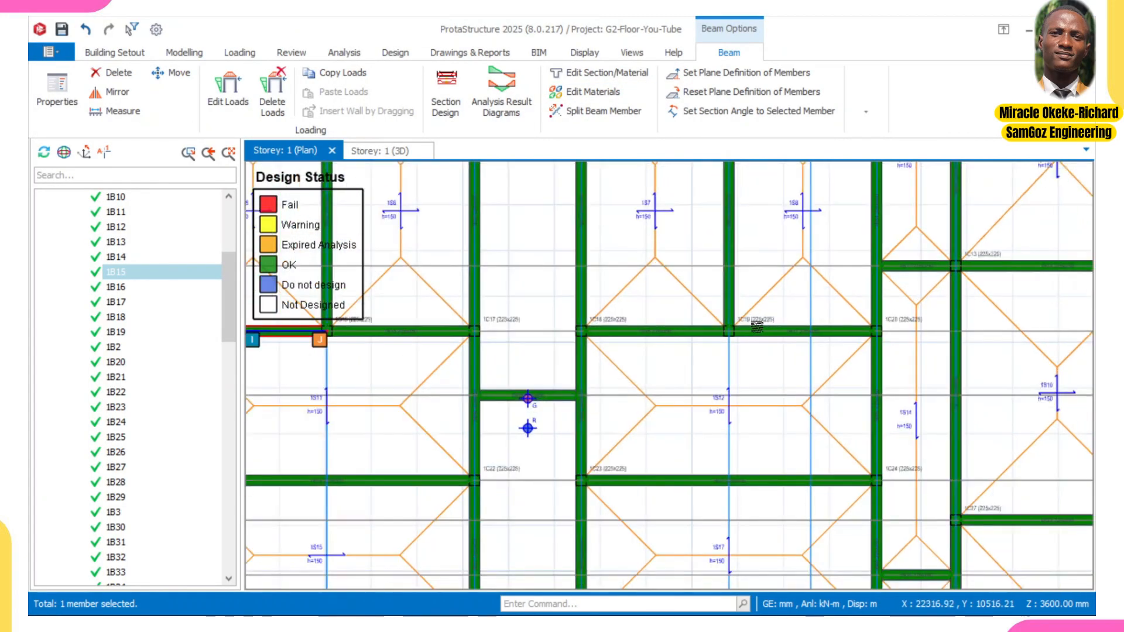
scroll(757, 327, up, 2)
click(767, 334)
right_click(767, 334)
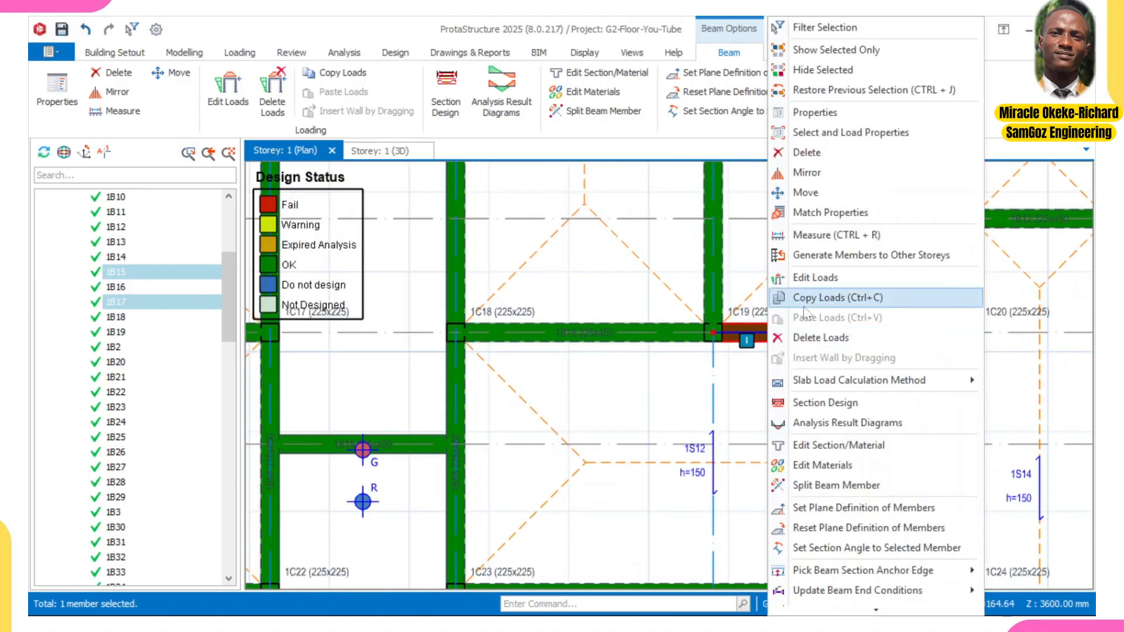
click(823, 403)
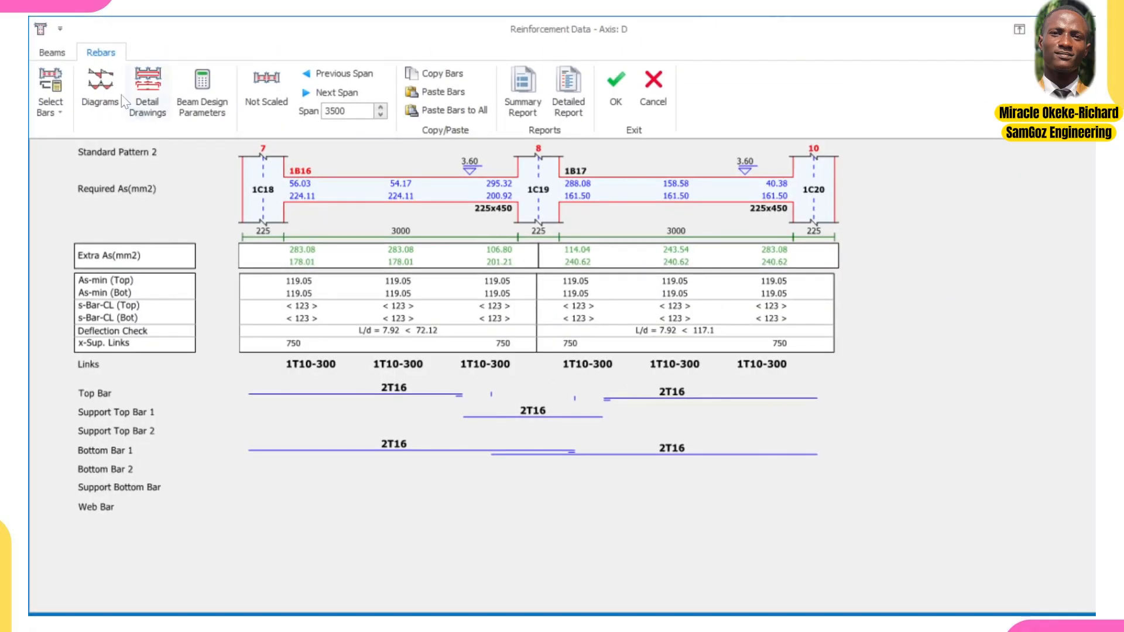
click(51, 106)
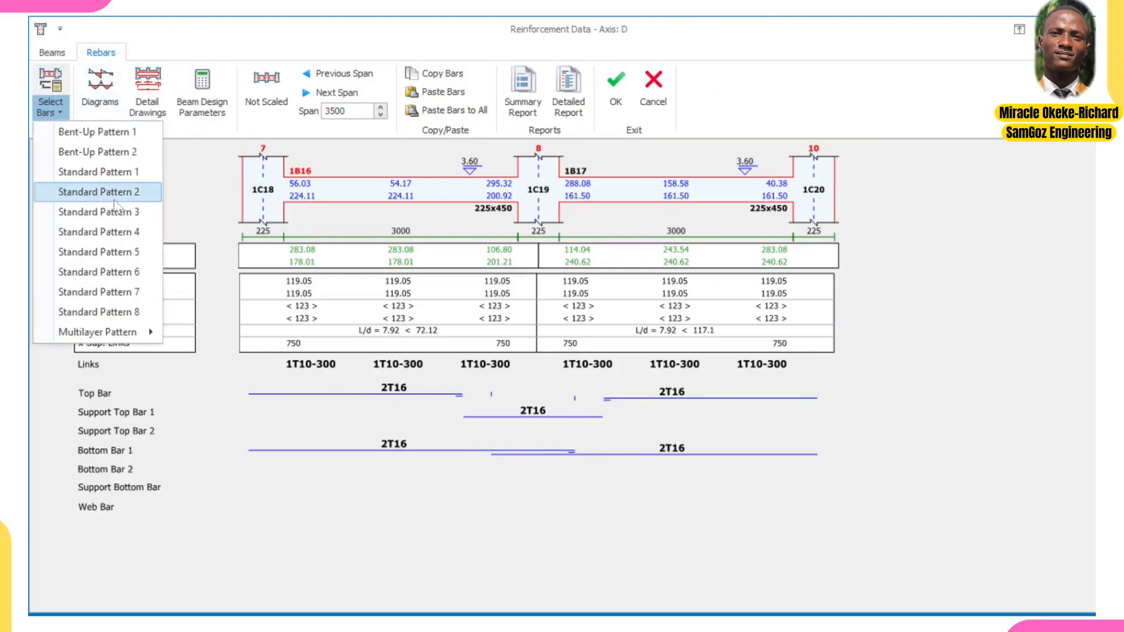
click(129, 253)
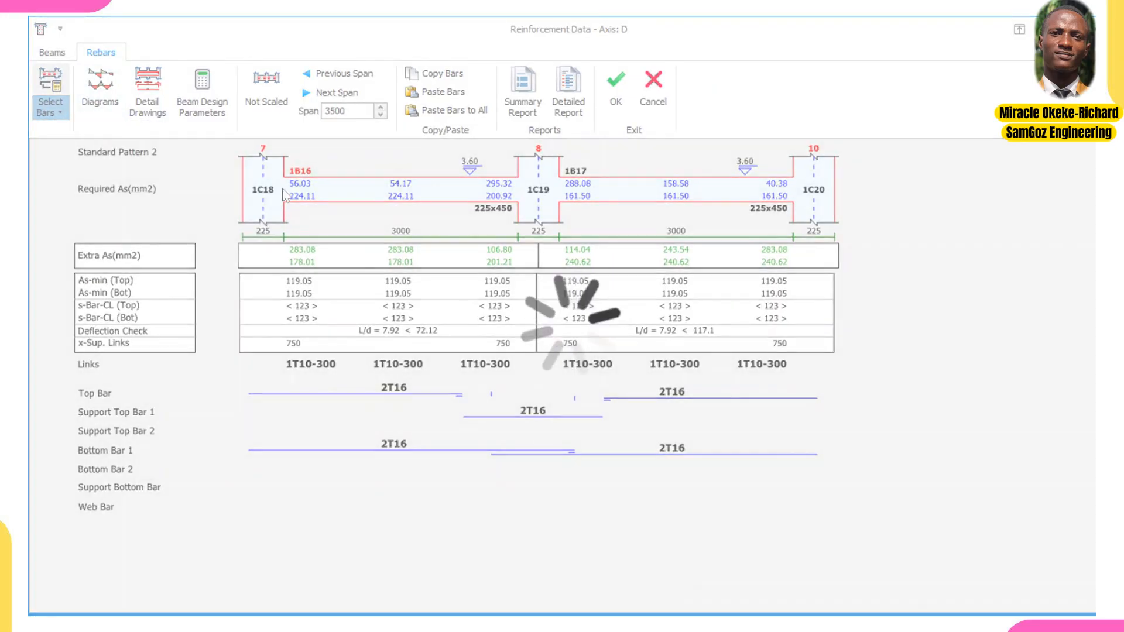
click(611, 94)
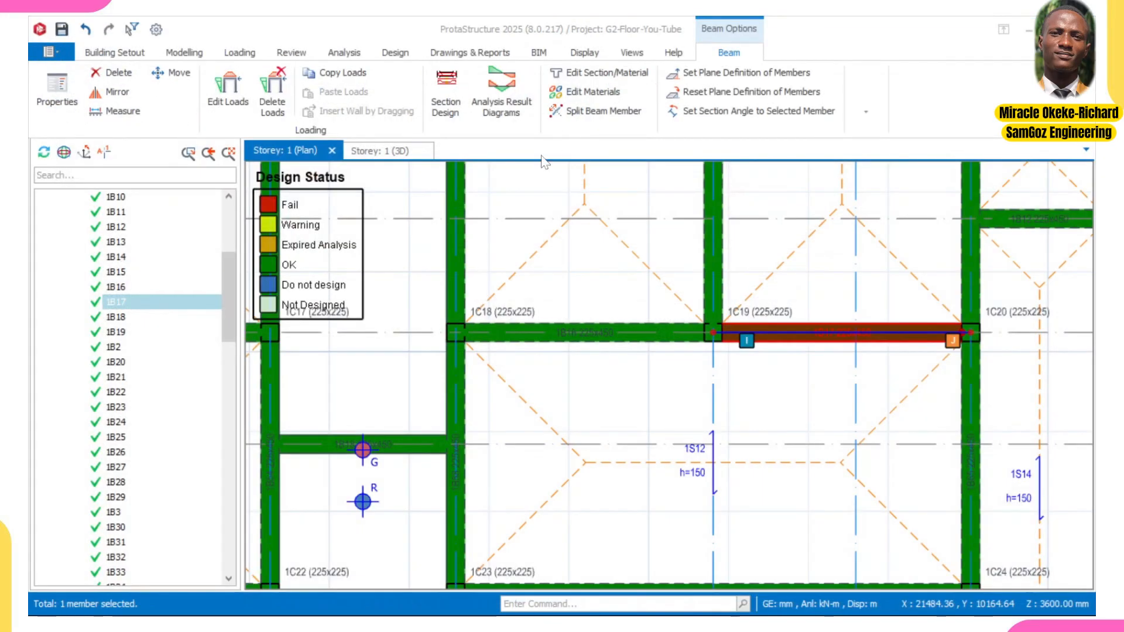
- Run Section Design on beam 1B19 along axis F between axes 3 and 6 and set its Bottom Bar 1 to 4T16
scroll(494, 233, up, 6)
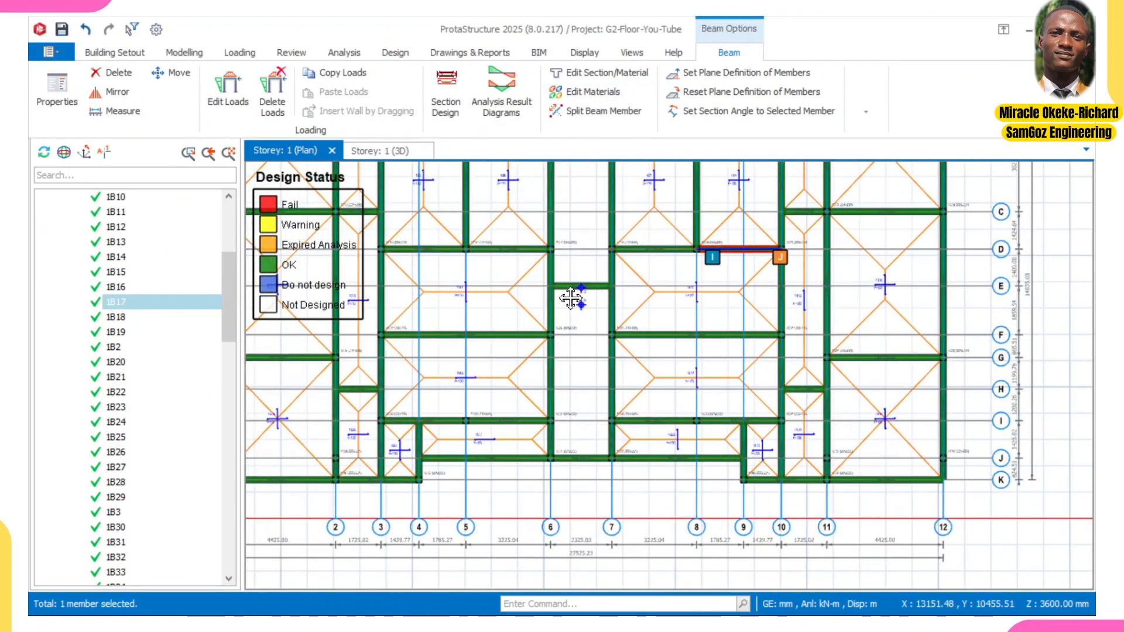
click(606, 255)
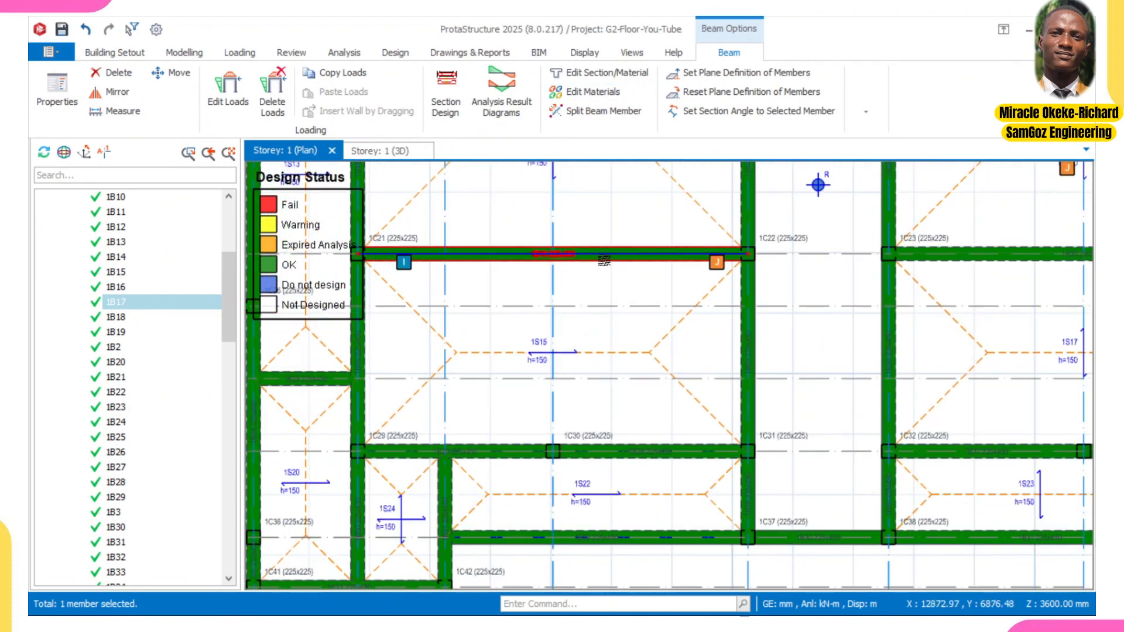
right_click(606, 256)
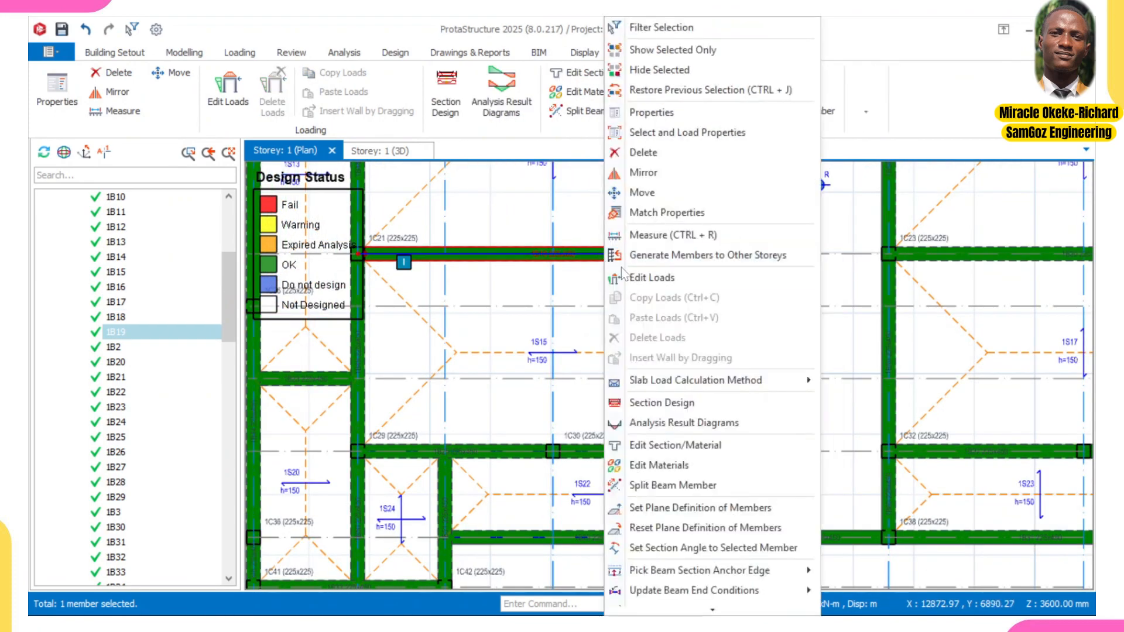
click(681, 408)
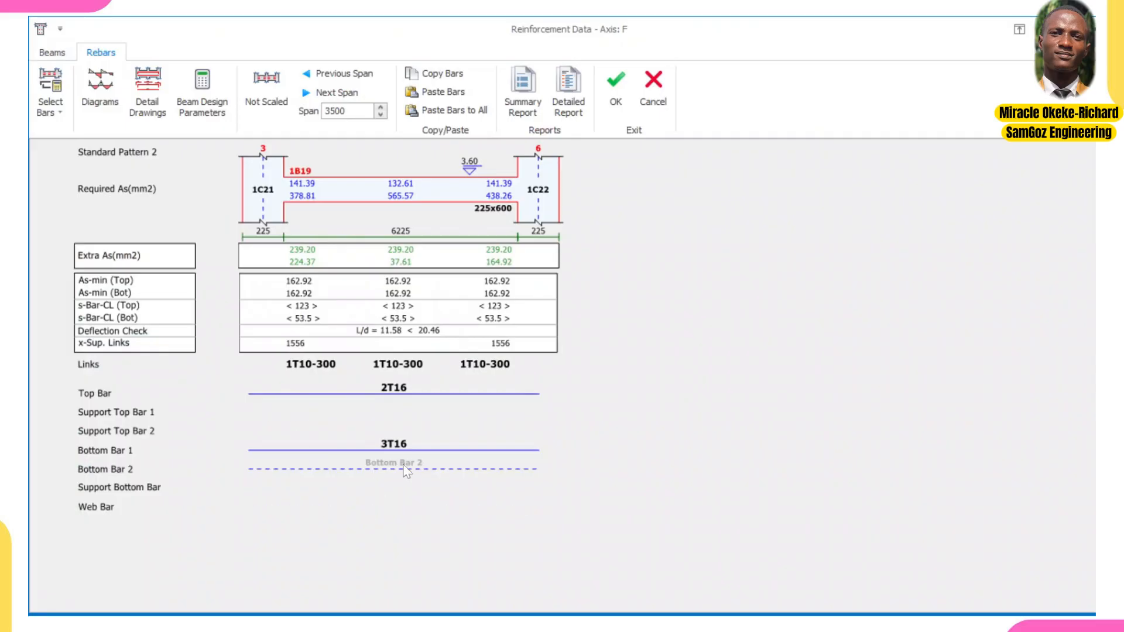
click(393, 446)
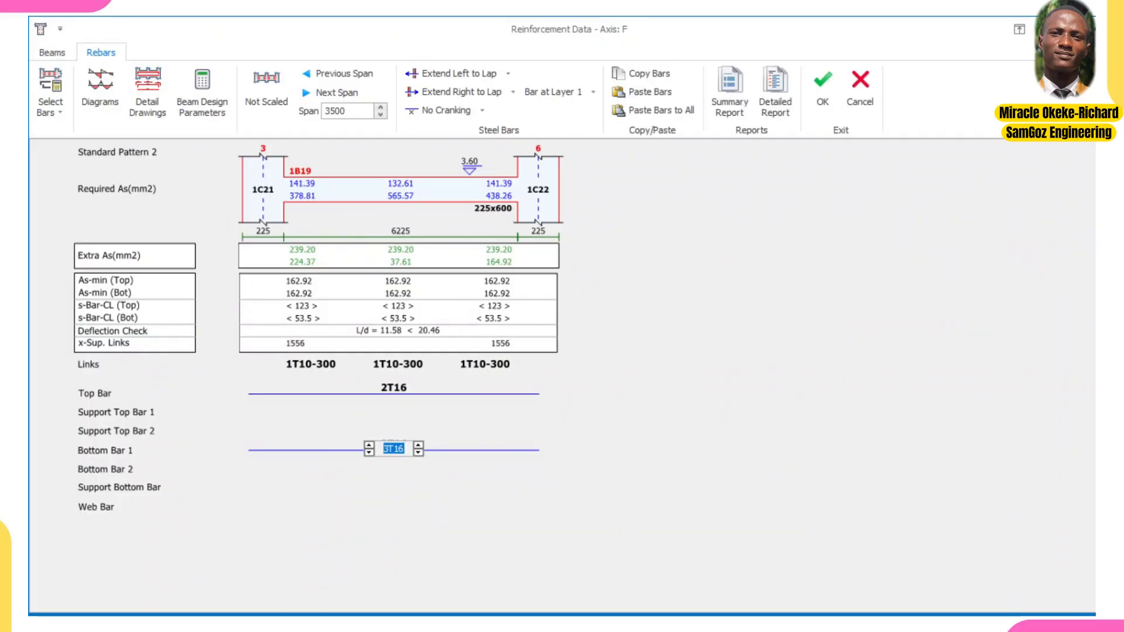
click(764, 288)
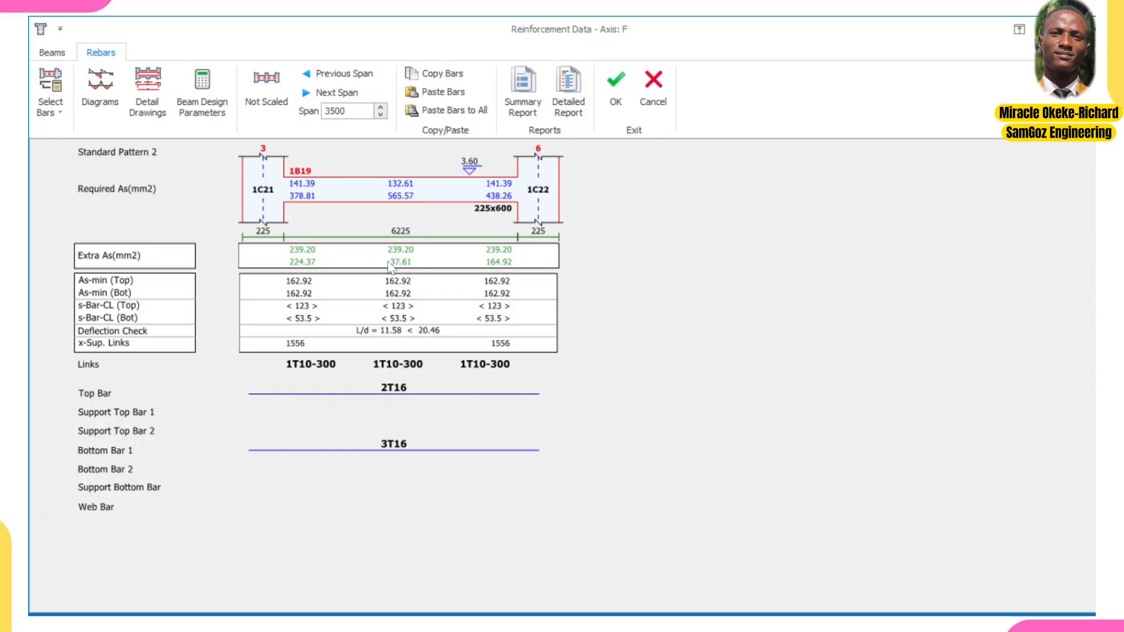
click(395, 446)
click(369, 445)
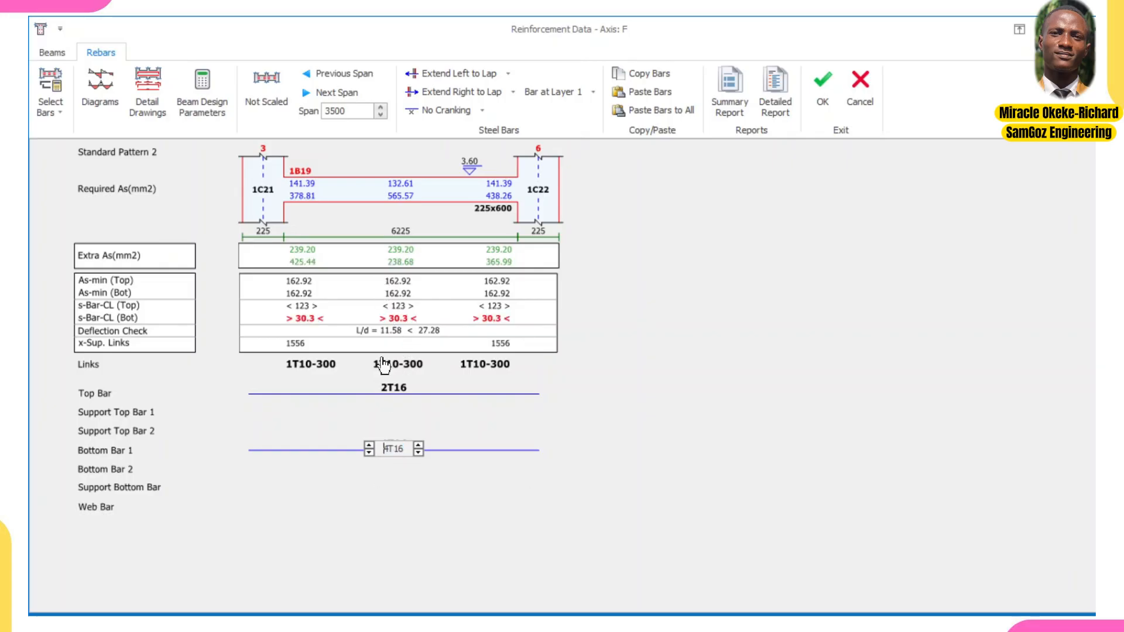
click(654, 389)
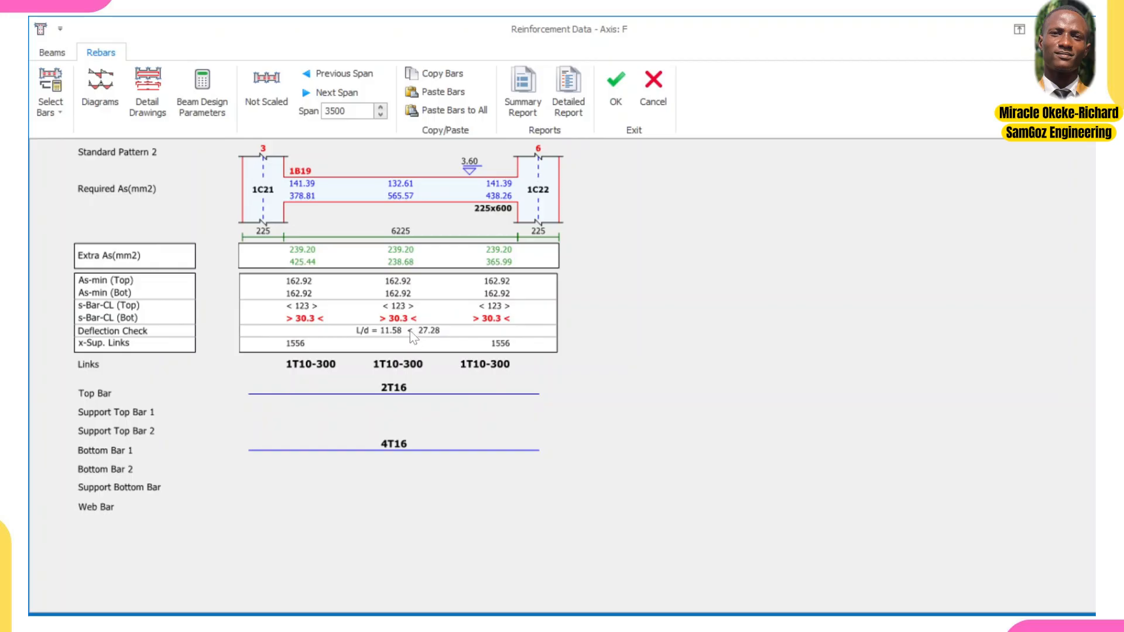
- Review beam 1B19's section data, remove the 1T16 bar from Bottom Bar 2 and accept the axis F reinforcement
click(49, 54)
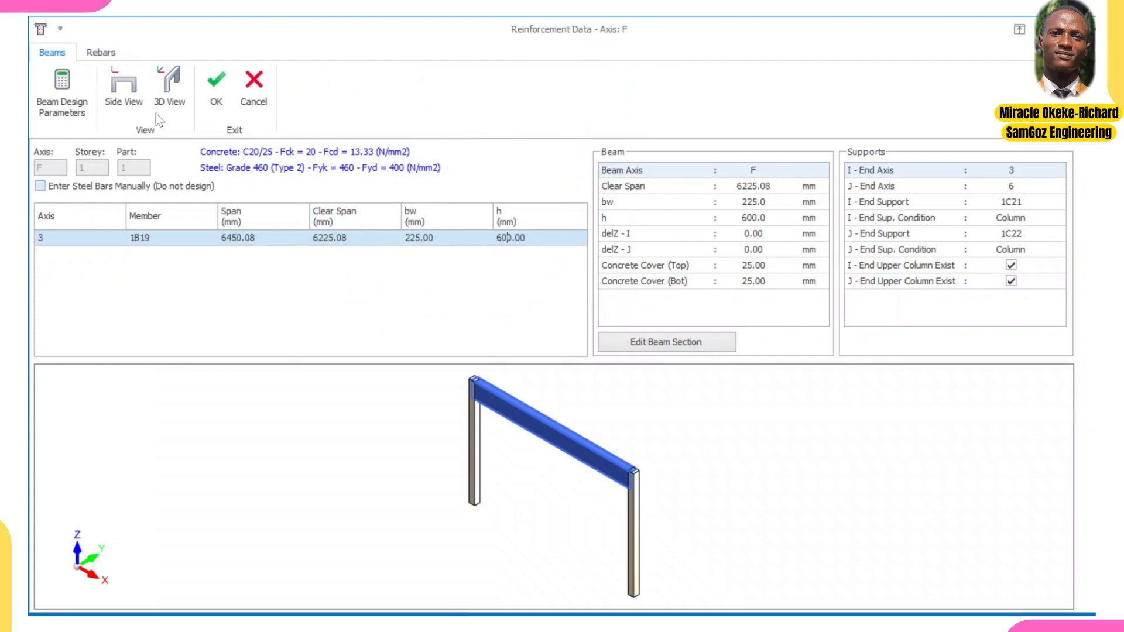
click(98, 52)
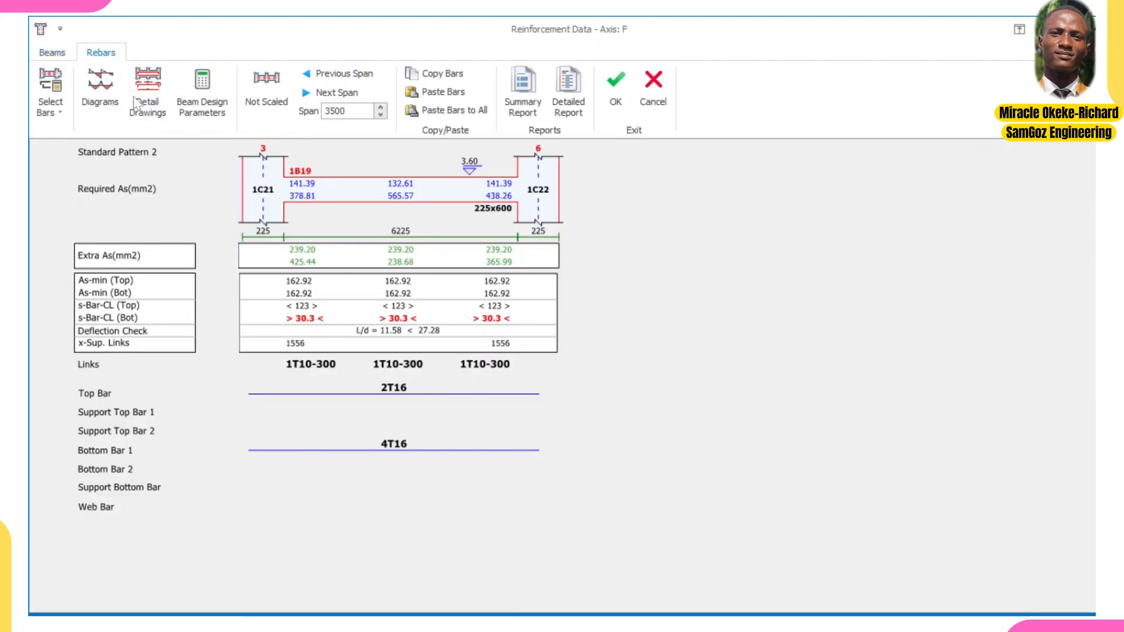
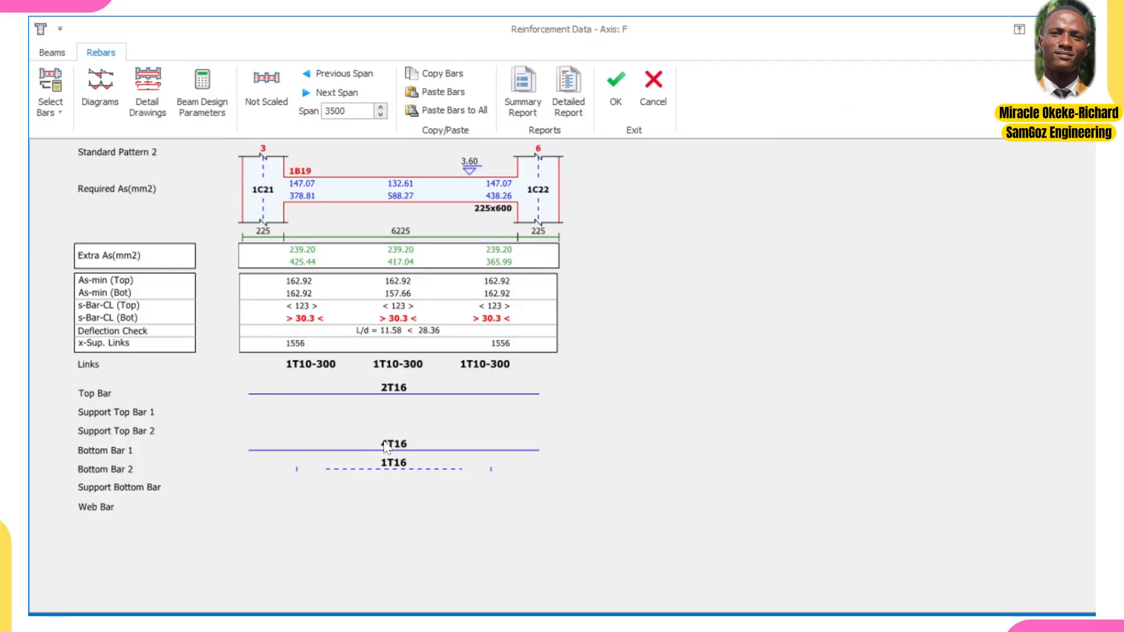
click(393, 462)
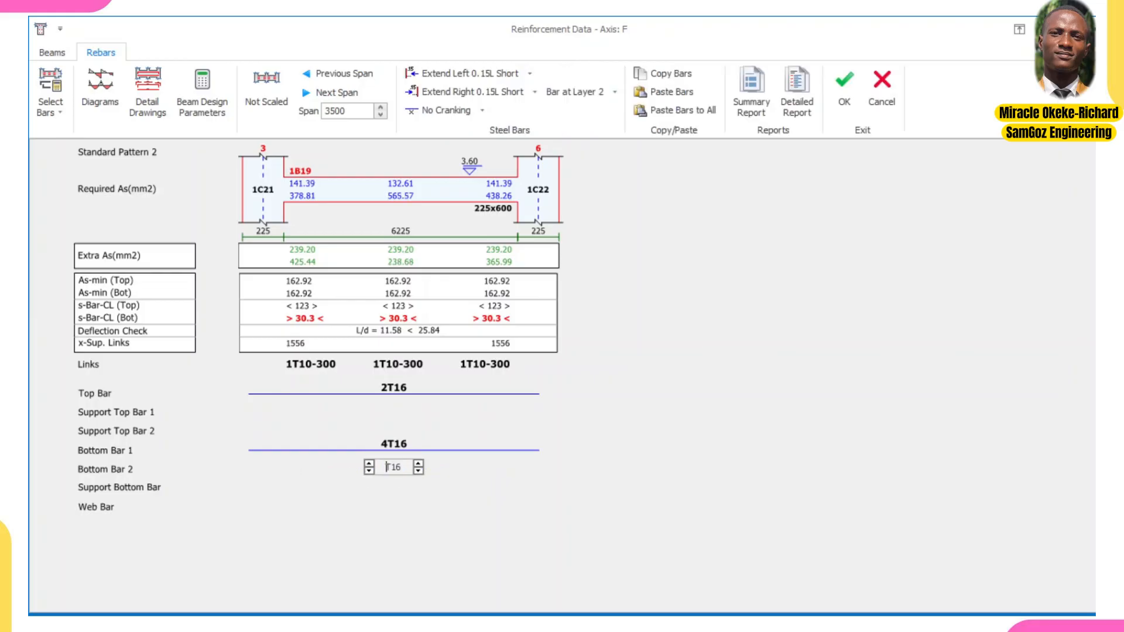
click(598, 382)
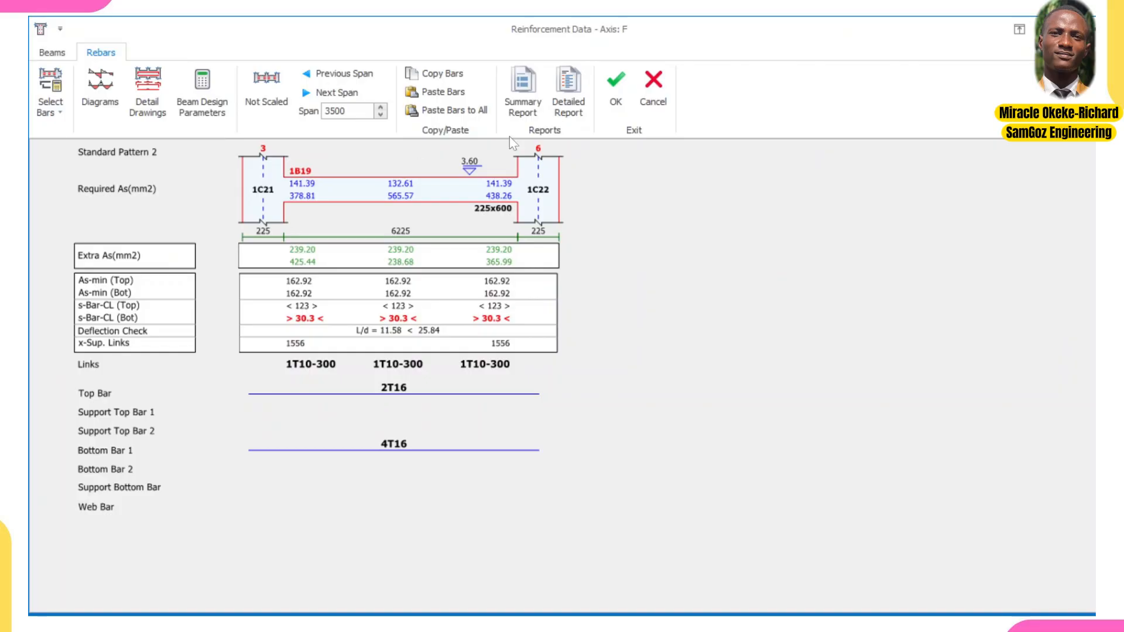
click(616, 86)
- Run Section Design on beam 1B26 along axis I, apply Standard Pattern 5 to the row between axes 3 and 6 and accept it
scroll(633, 261, down, 1)
scroll(609, 404, up, 1)
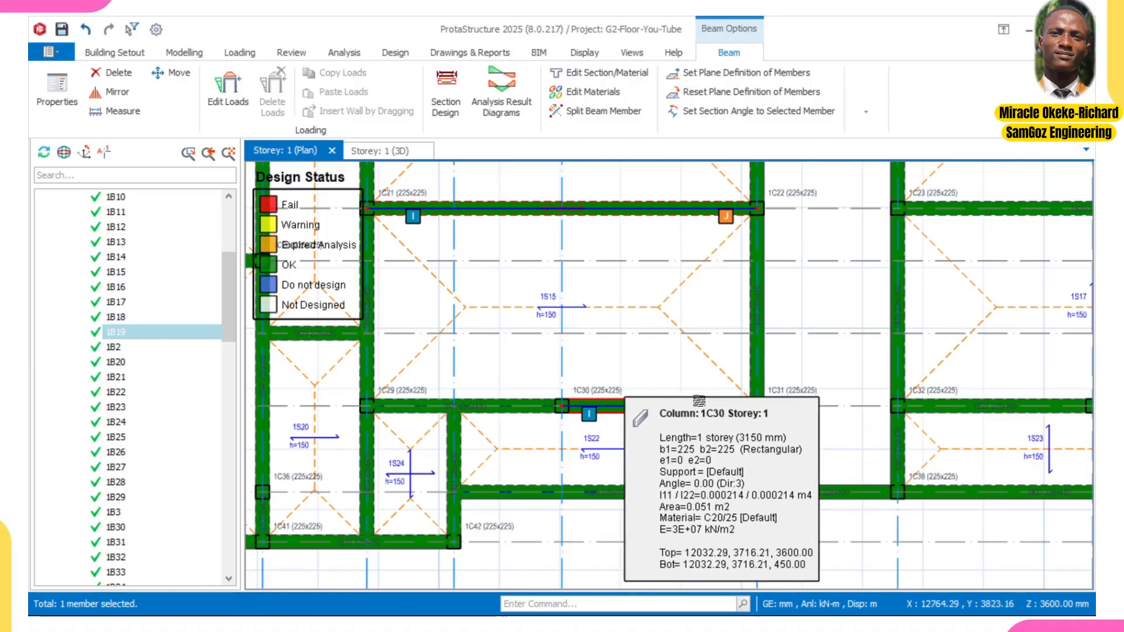
click(665, 411)
right_click(665, 411)
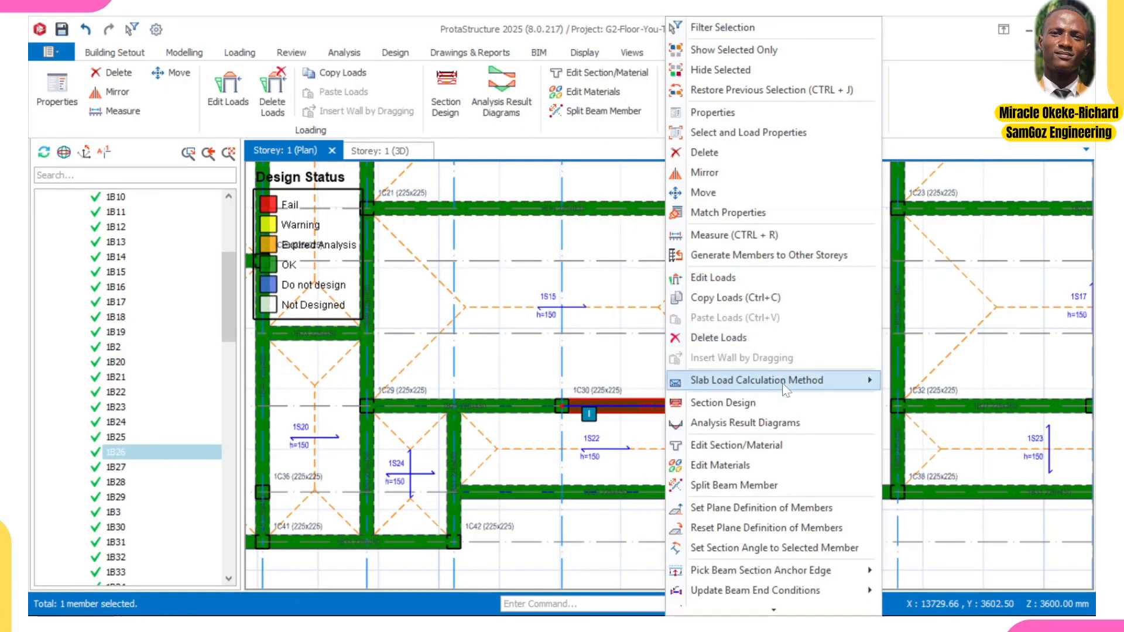
click(734, 403)
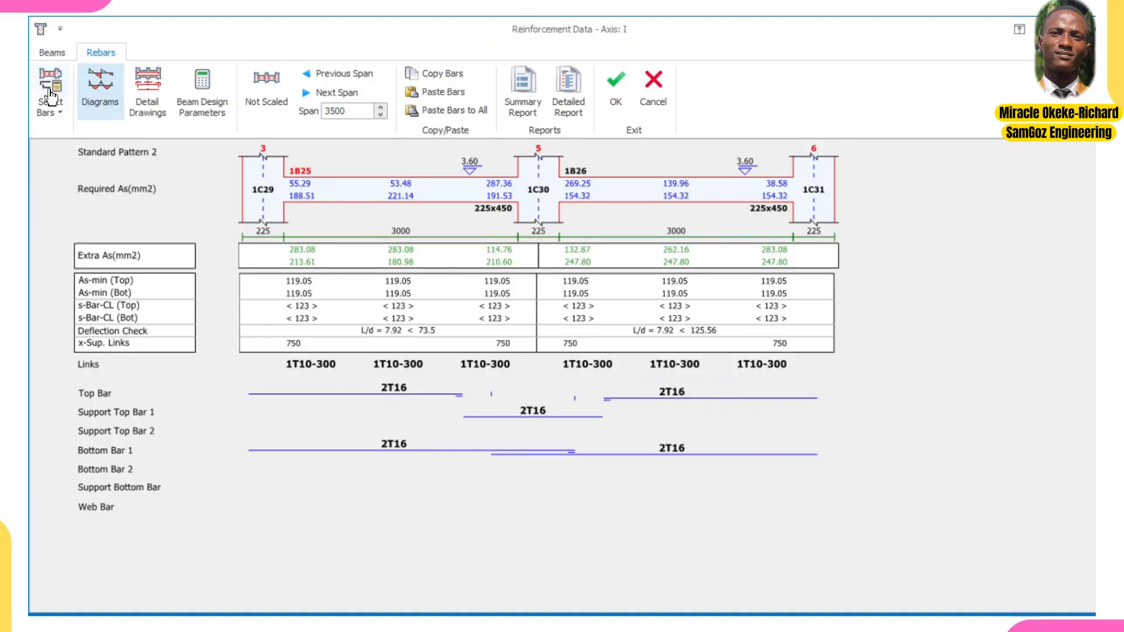
click(49, 103)
click(109, 252)
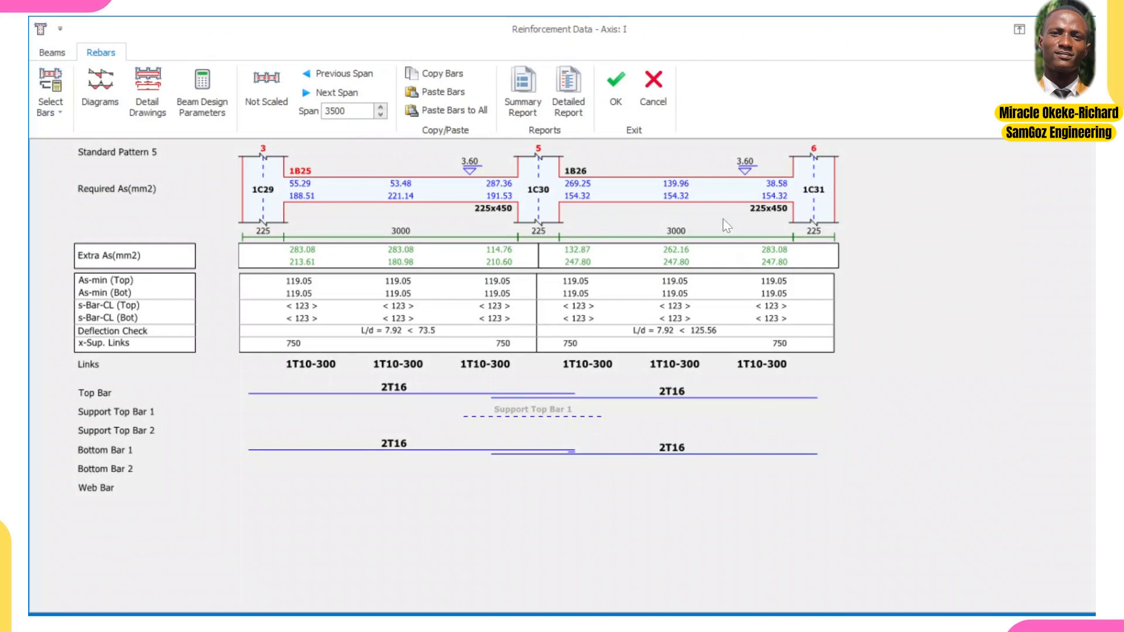
click(612, 97)
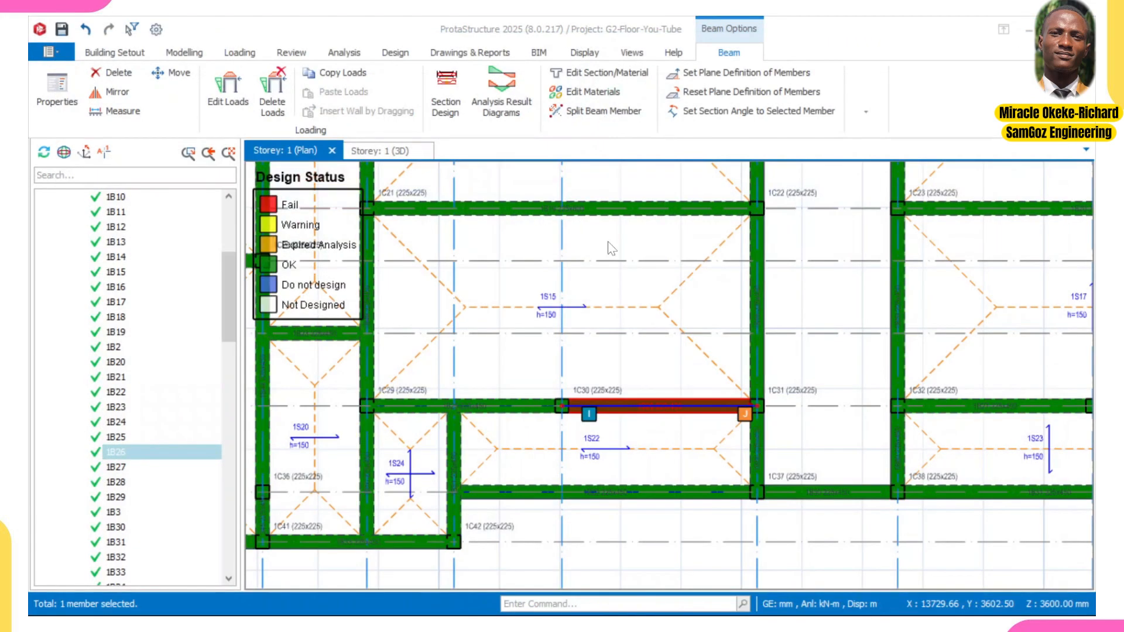
- Run Section Design on beam 1B33 along axis K, apply Standard Pattern 5 to the row between axes 1 and 4 and accept it
scroll(632, 359, up, 2)
click(451, 344)
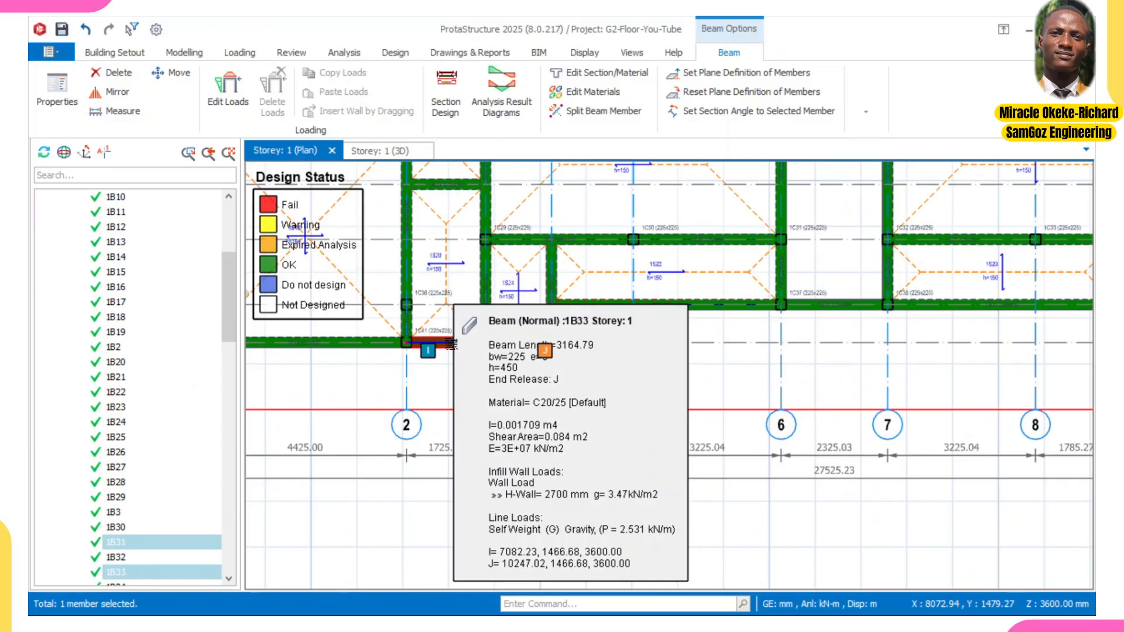
right_click(461, 346)
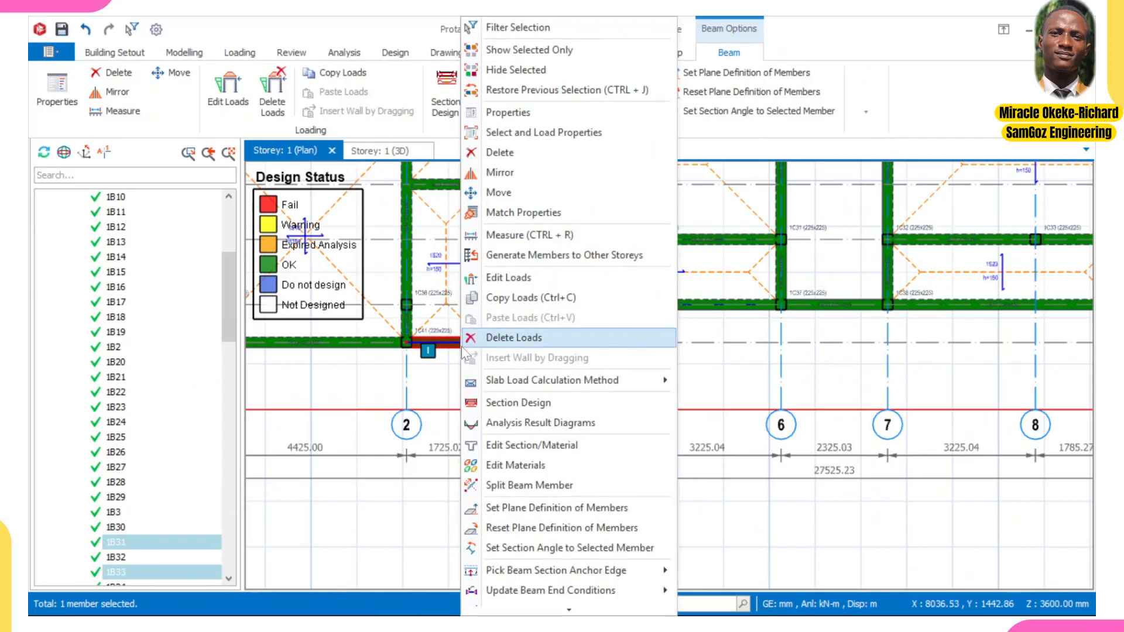
click(518, 402)
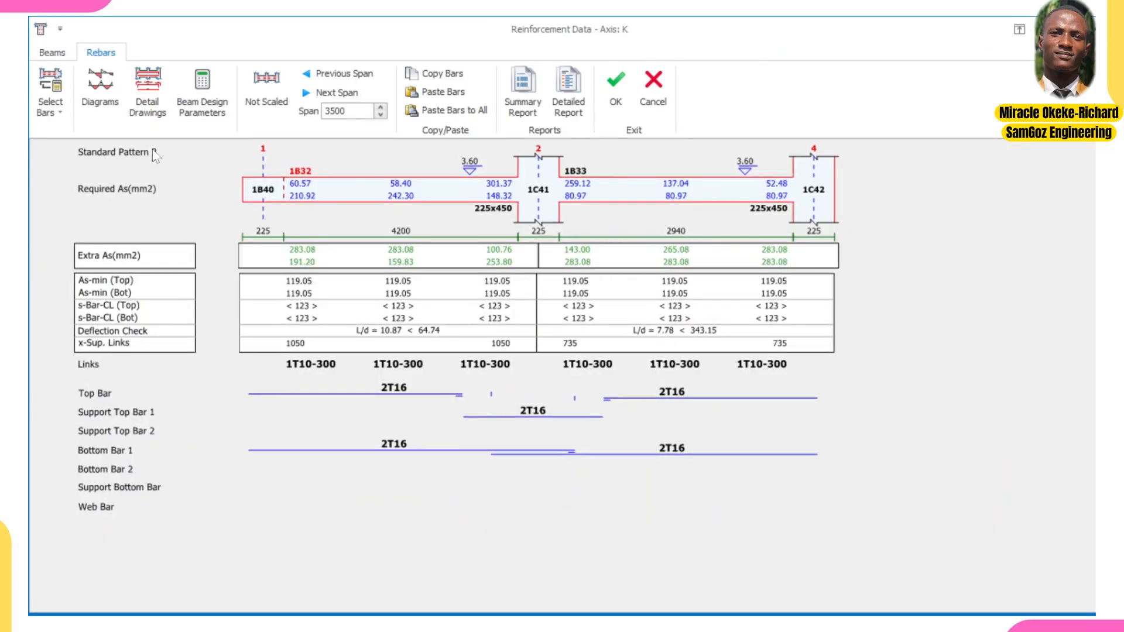
click(50, 108)
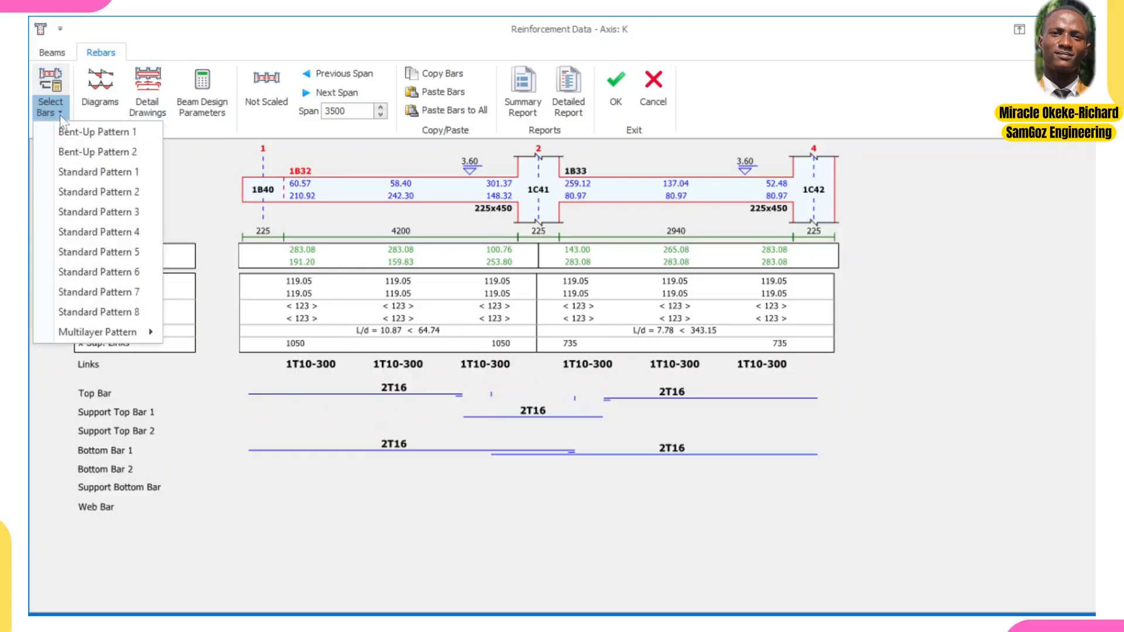
click(97, 252)
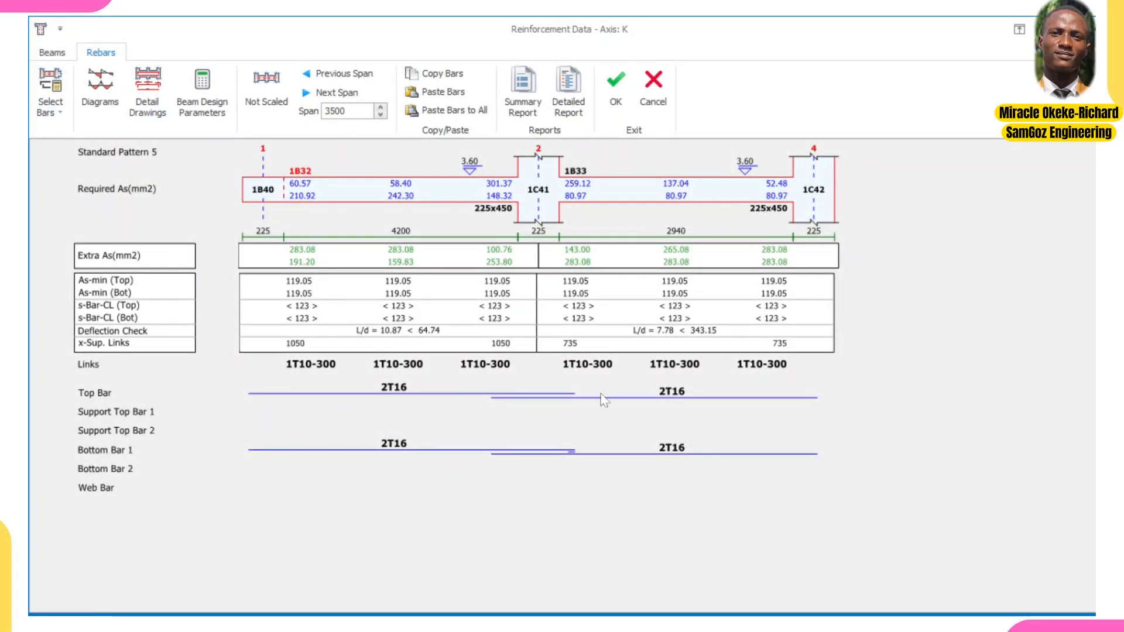
click(616, 94)
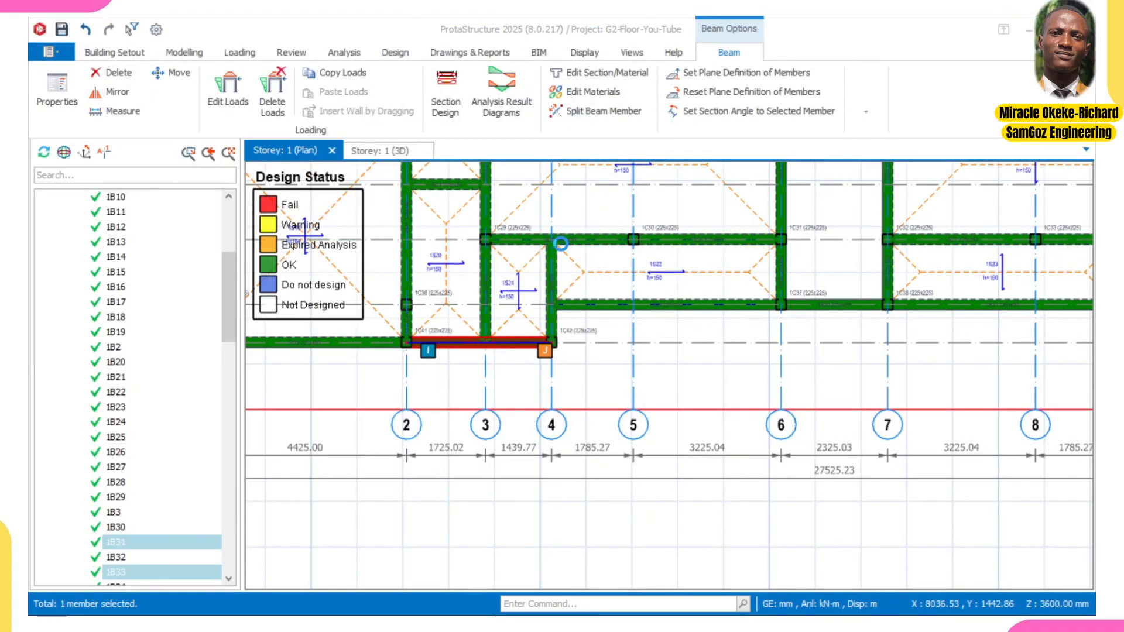
- Run Section Design on beam 1B38 along axis 1, apply Standard Pattern 5, check the row between axes K and A and accept it
scroll(448, 370, down, 4)
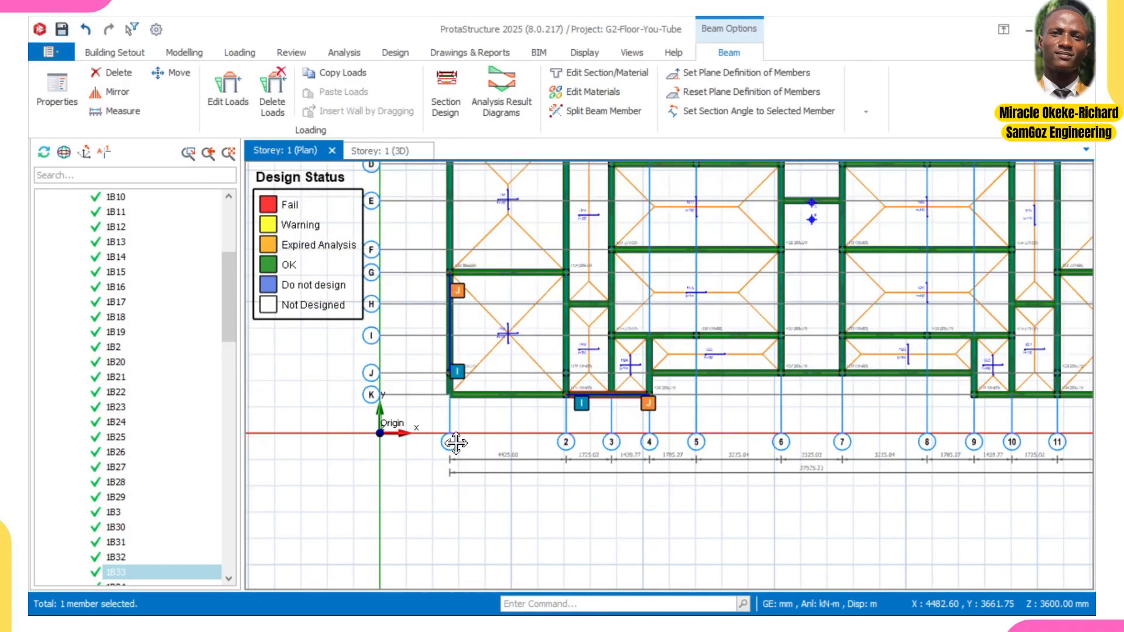
click(457, 347)
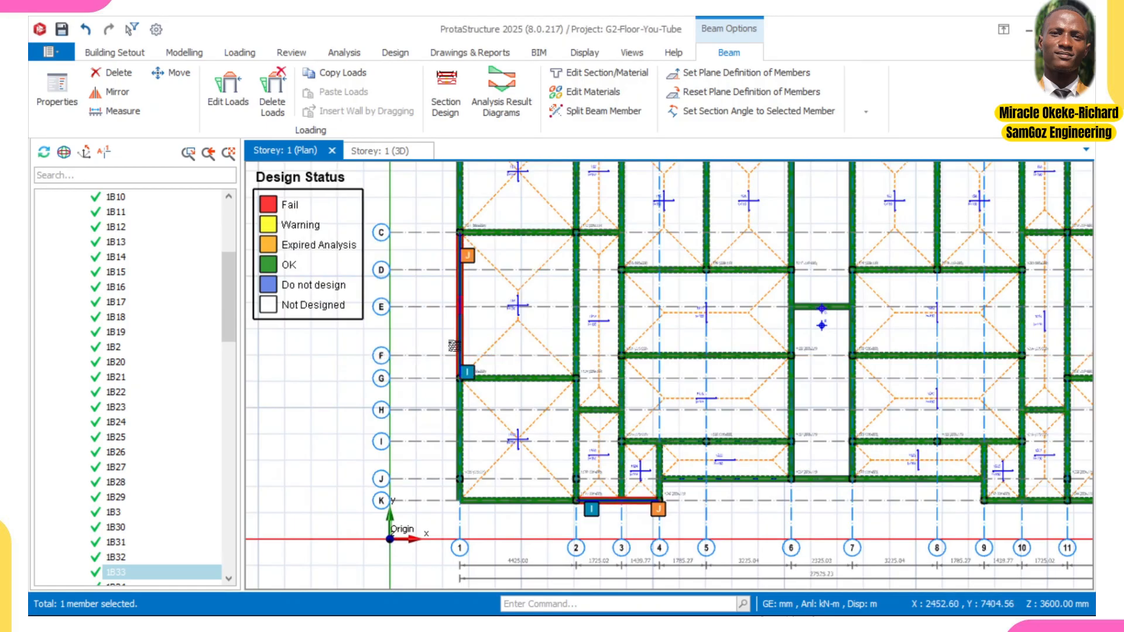
right_click(453, 347)
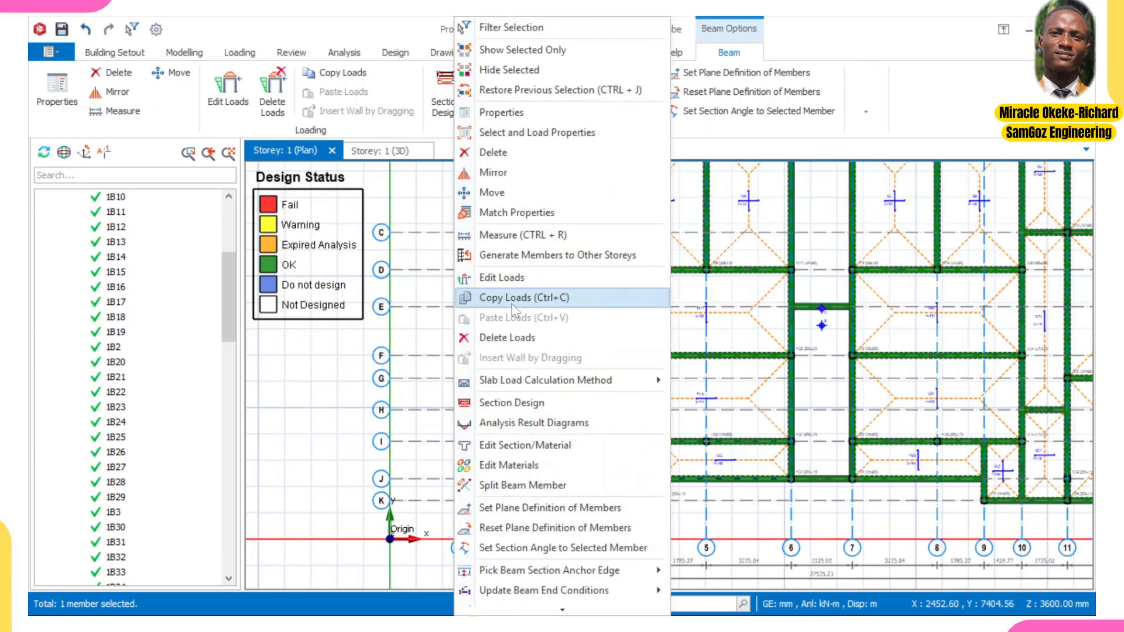
click(512, 403)
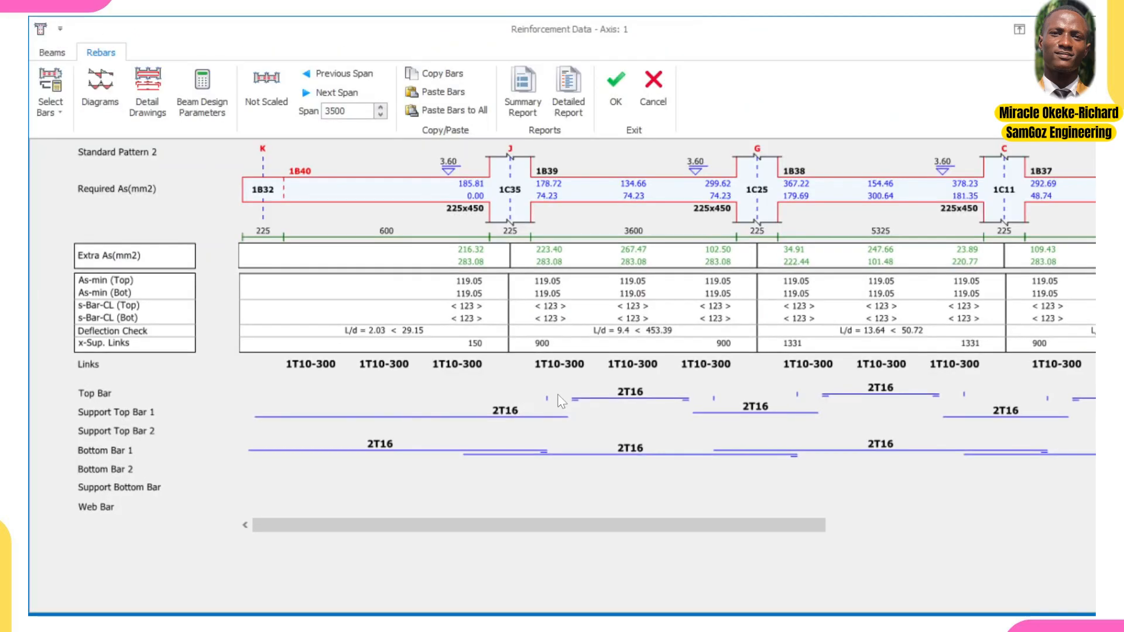
click(51, 107)
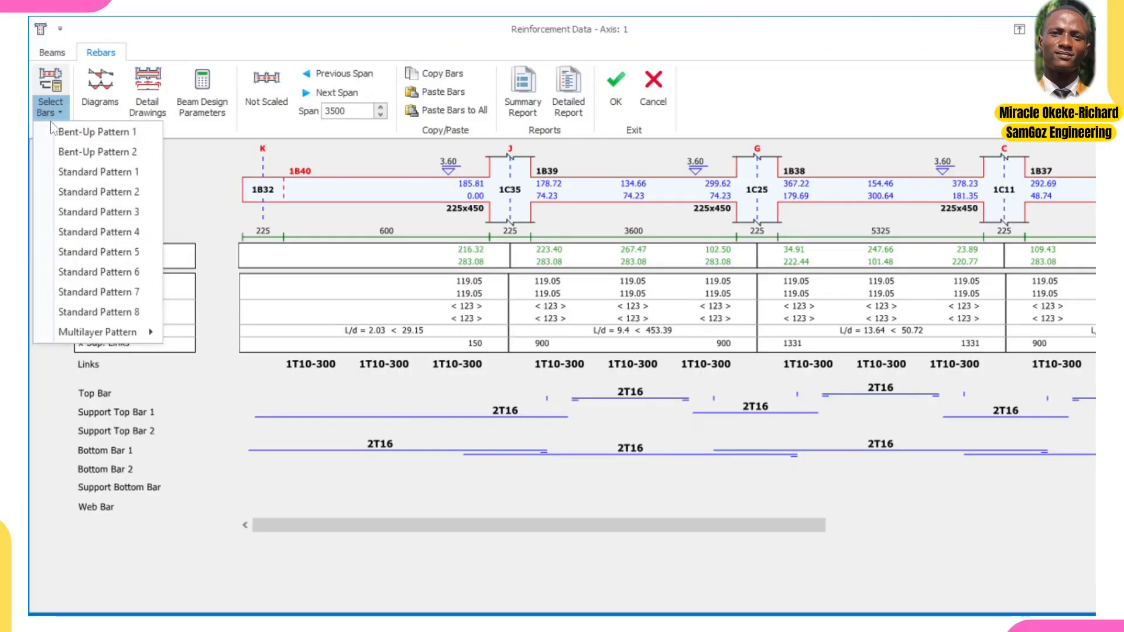
click(123, 253)
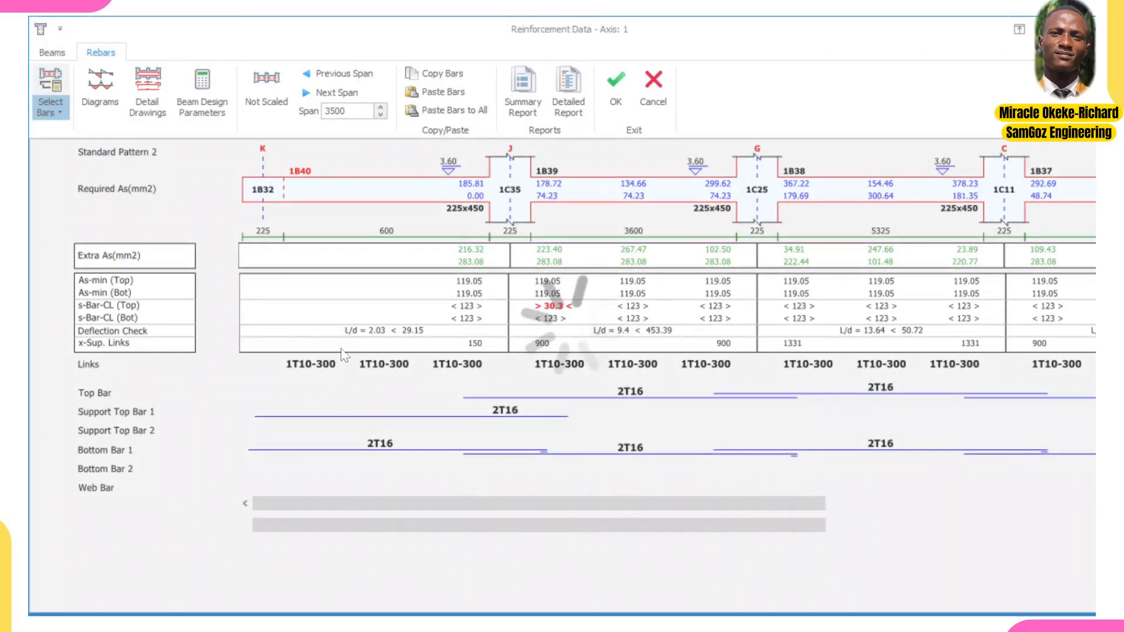
scroll(508, 374, right, 5)
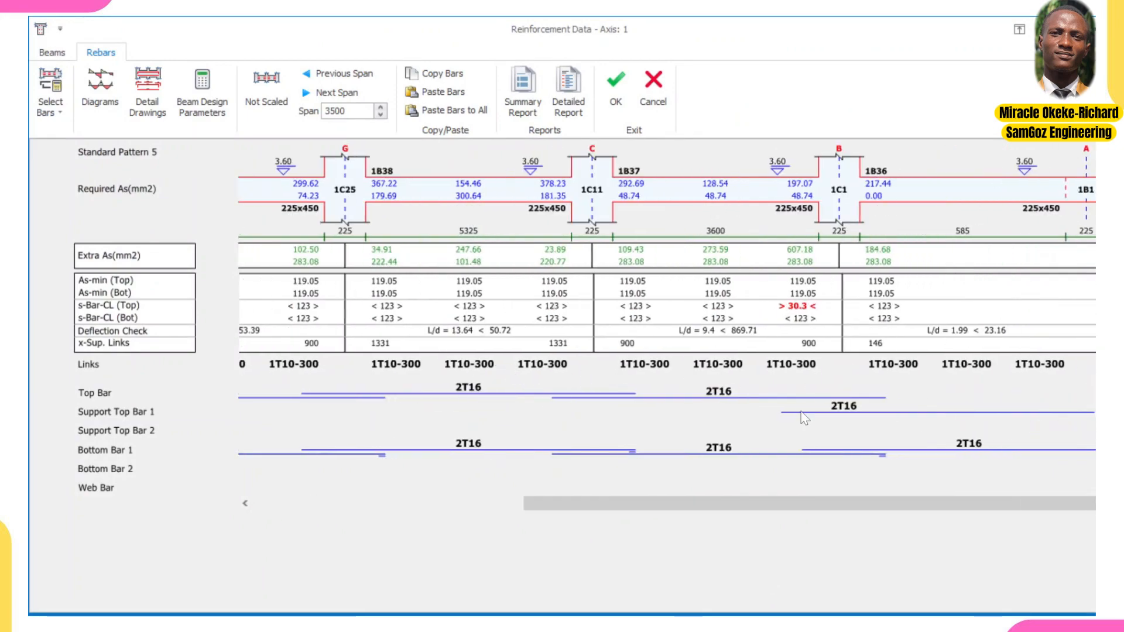
scroll(474, 408, left, 5)
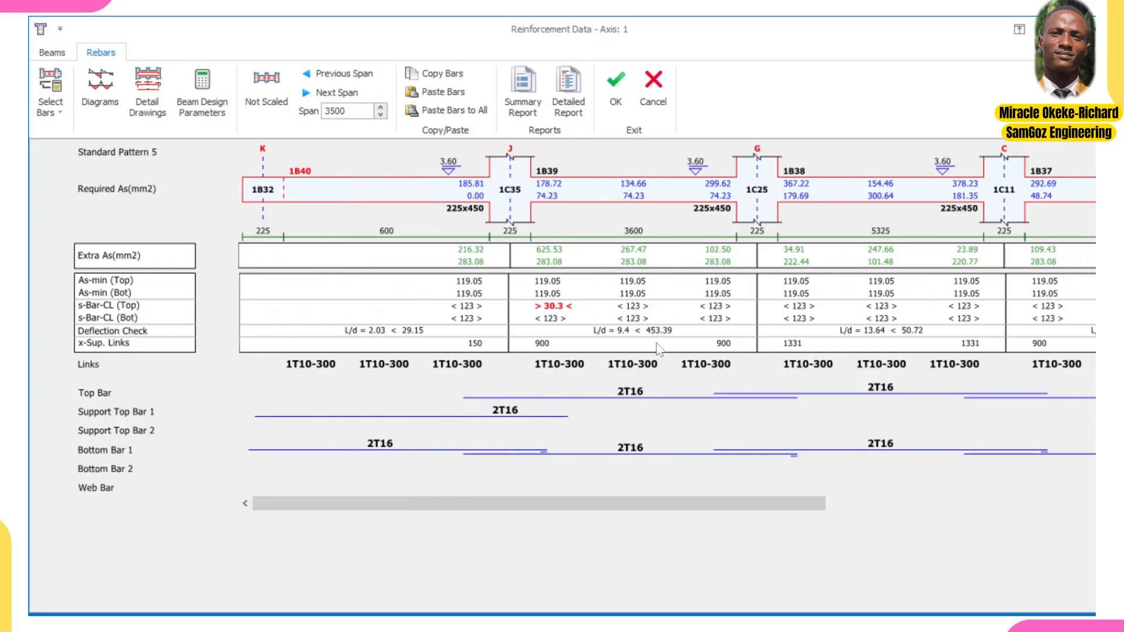
click(610, 89)
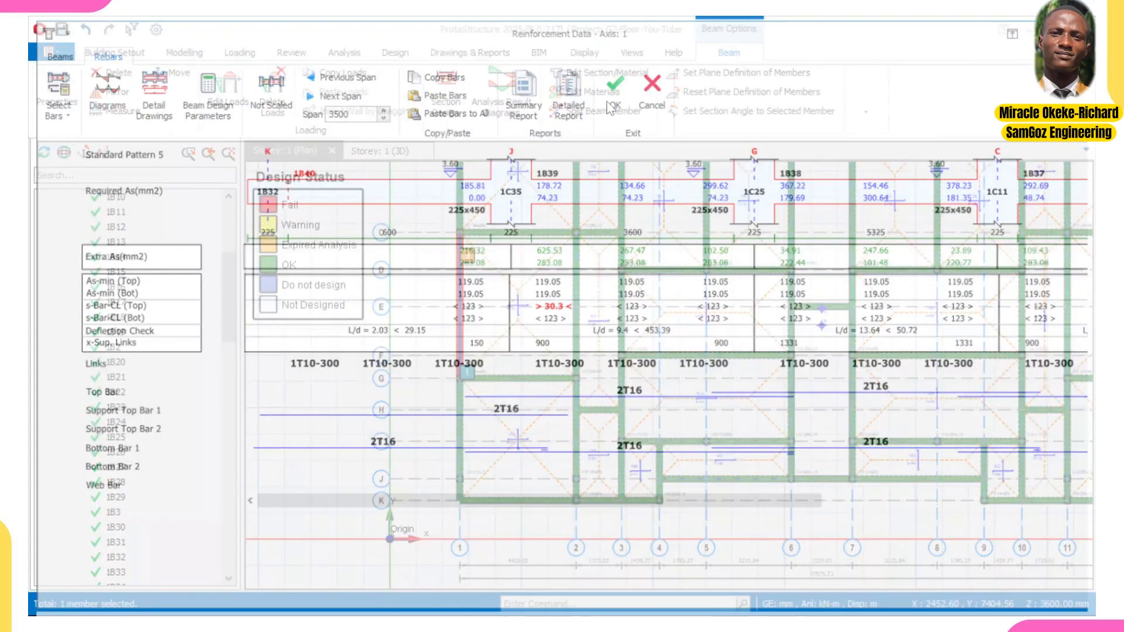
- Run Section Design on beam 1B48 along axis 3 between axes F and D
click(573, 320)
scroll(703, 318, down, 2)
middle_drag(702, 317, 552, 373)
scroll(509, 385, up, 2)
click(480, 368)
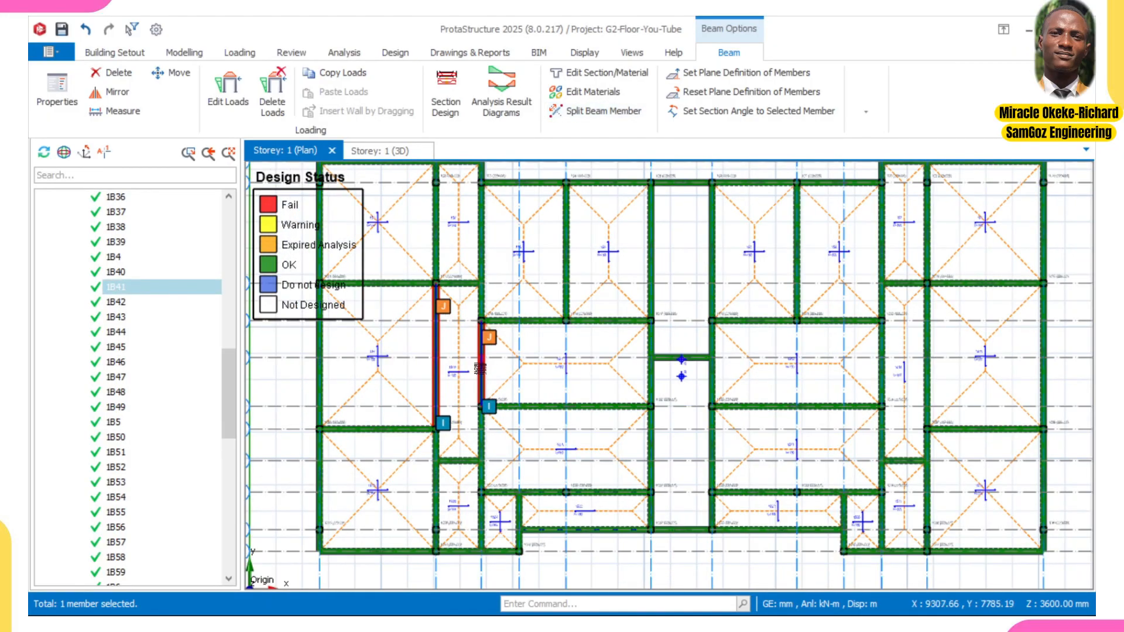
right_click(480, 369)
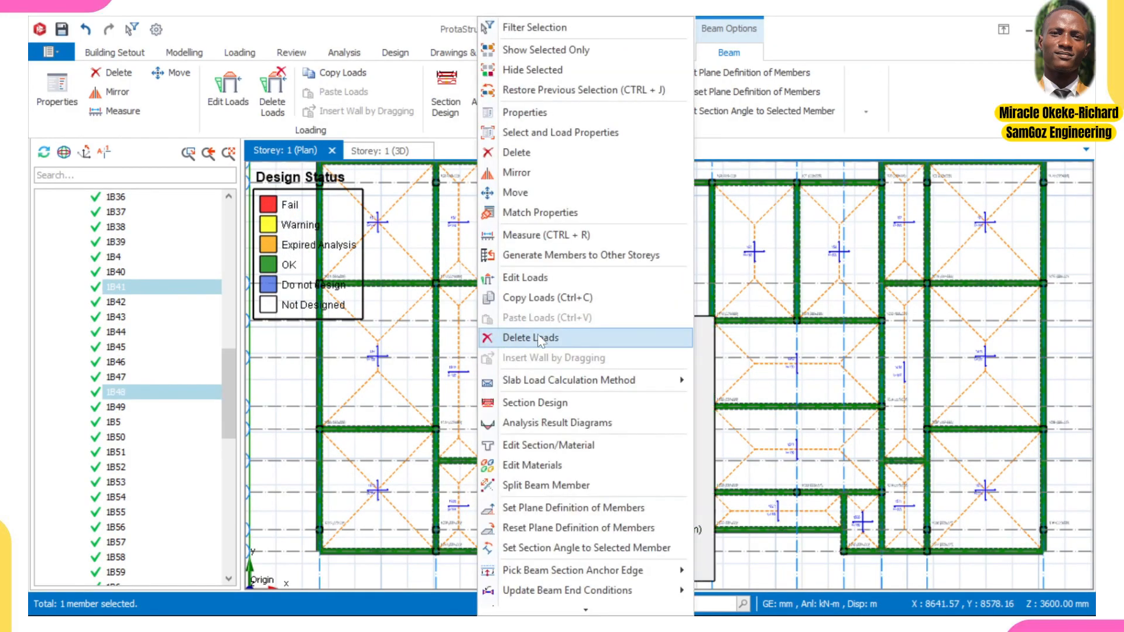
click(542, 403)
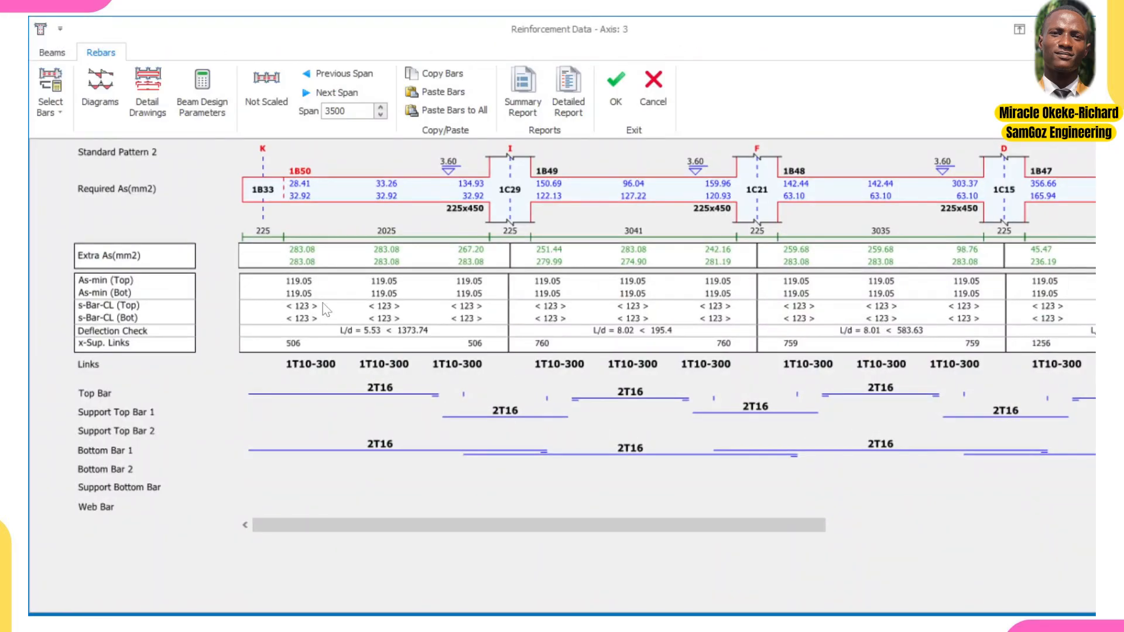
- Apply Standard Pattern 5 to the axis 3 beam row, check its spans and accept the reinforcement
click(50, 105)
click(98, 192)
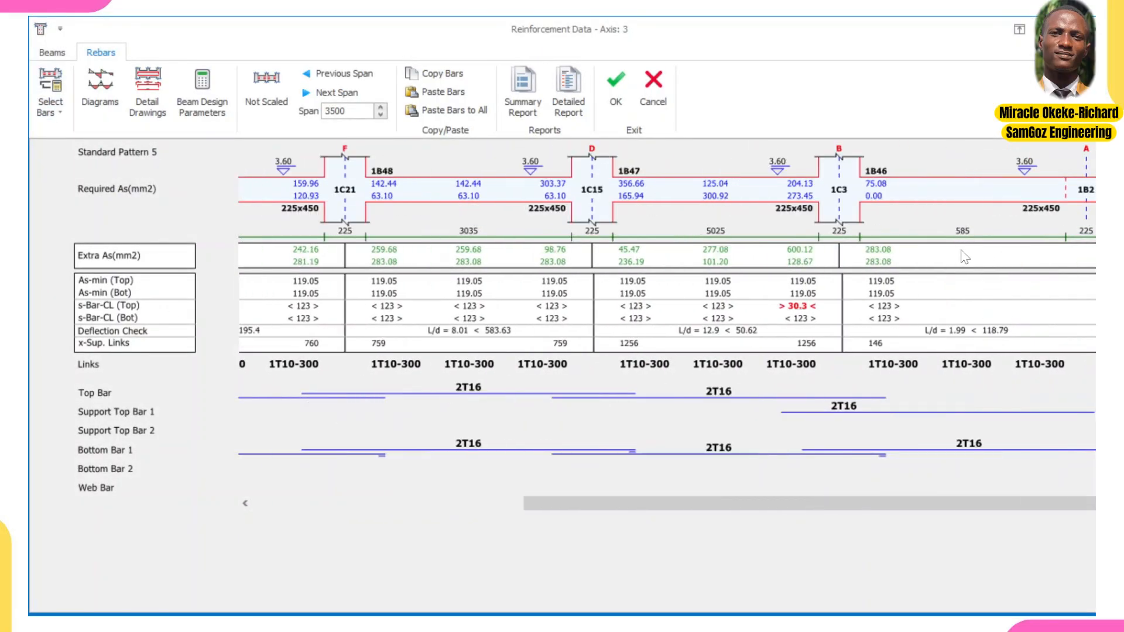
scroll(680, 271, left, 2)
scroll(682, 276, left, 3)
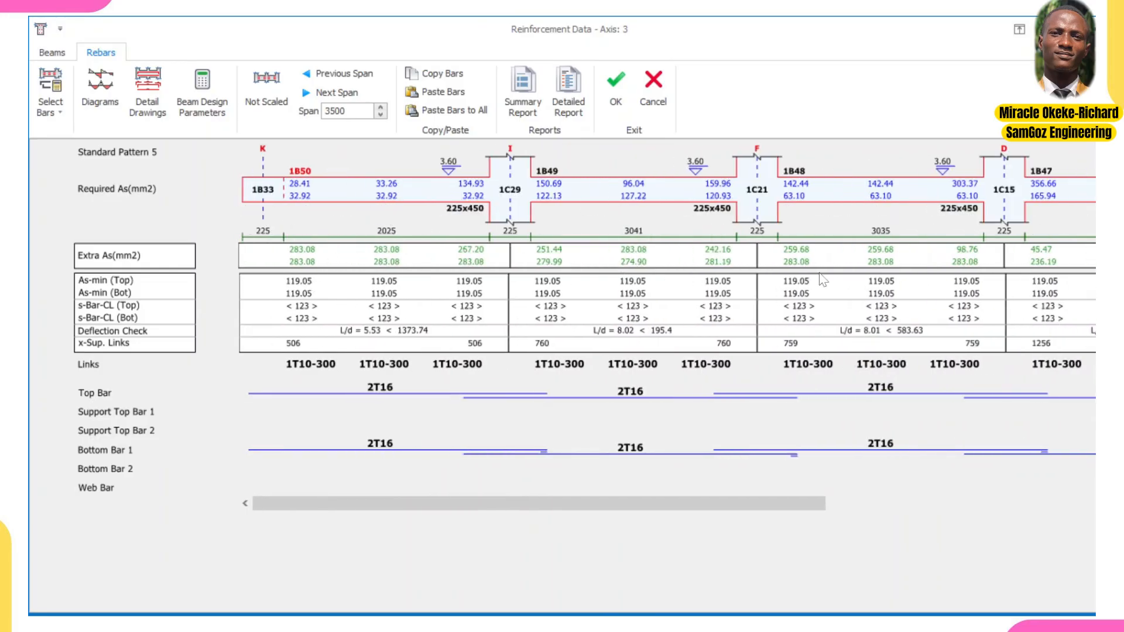
click(615, 87)
- Run Section Design on column 1C3 at the intersection of axes 3 and B
scroll(710, 237, down, 2)
middle_drag(720, 311, 656, 322)
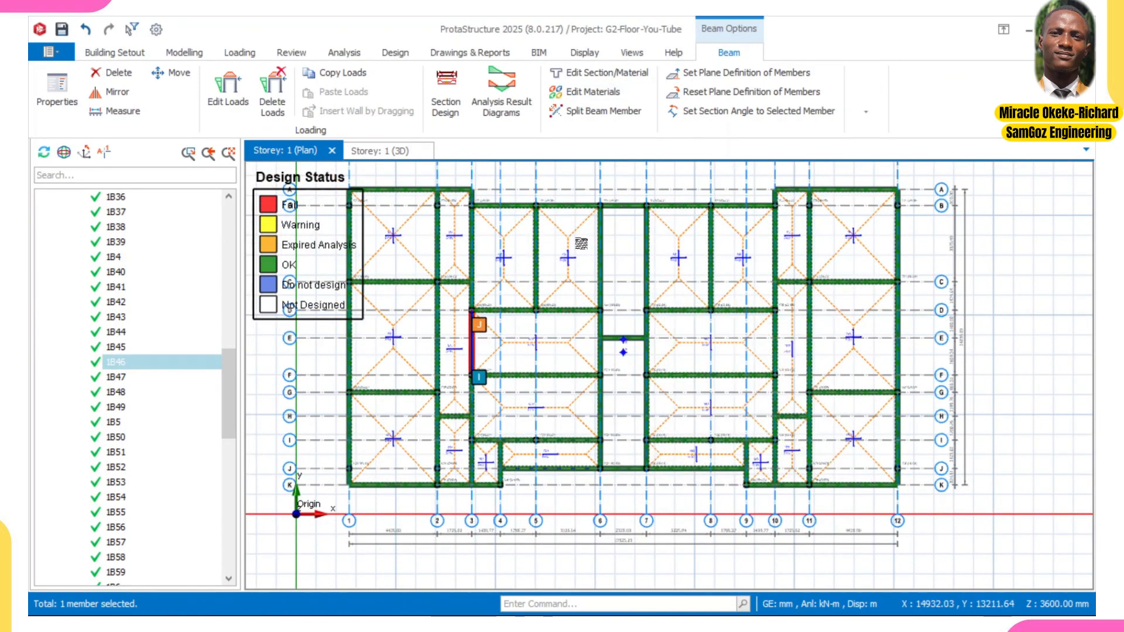
scroll(542, 253, up, 3)
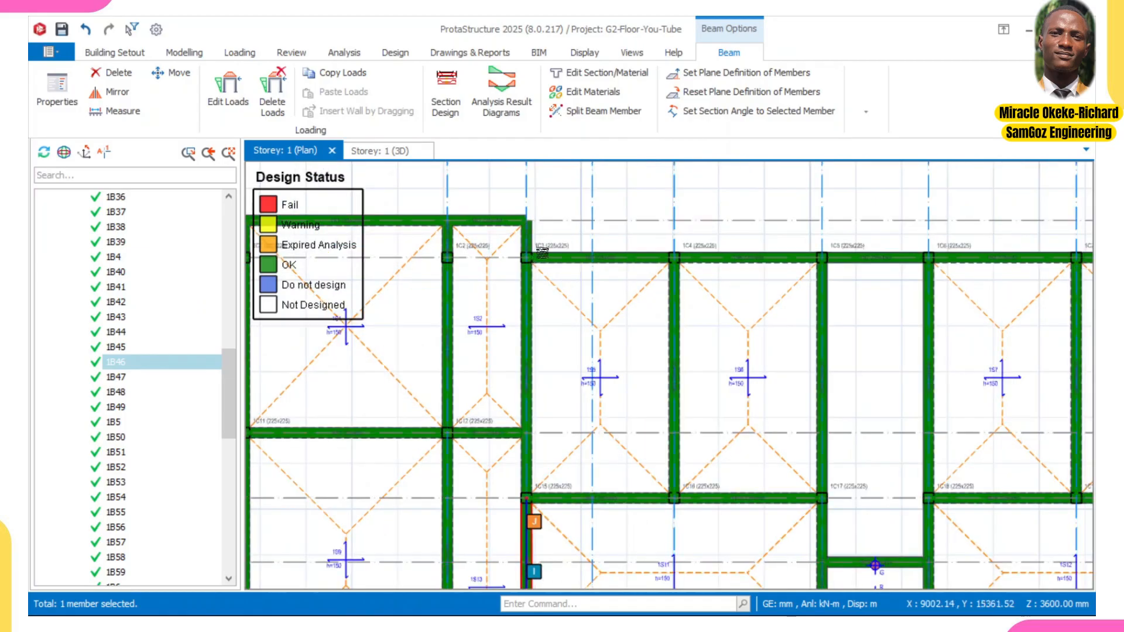
click(540, 253)
right_click(544, 248)
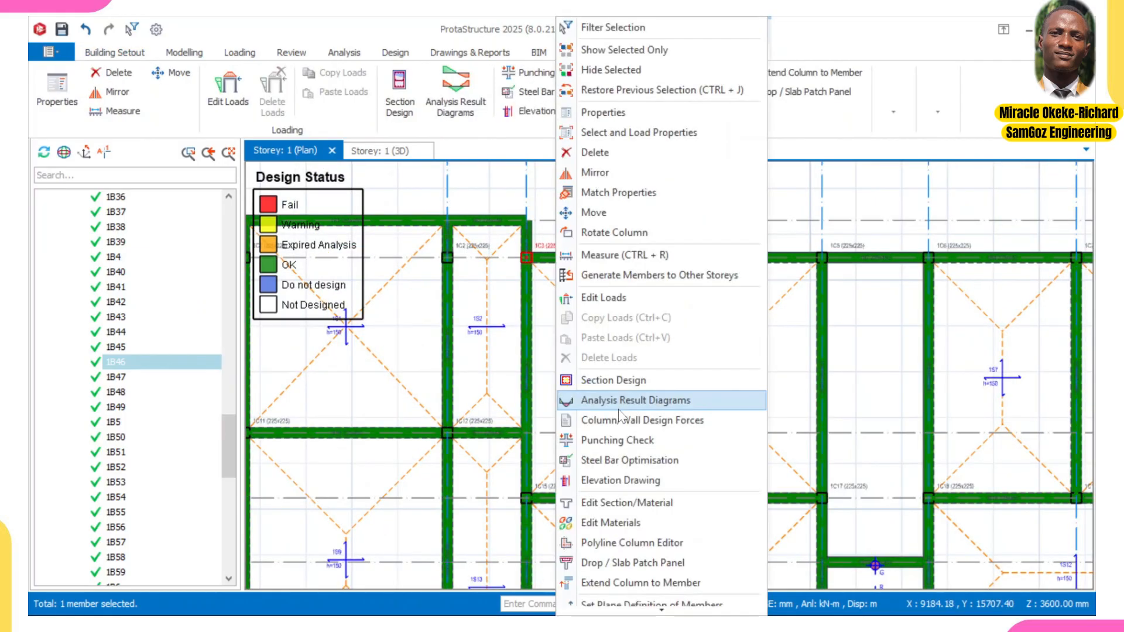
click(616, 383)
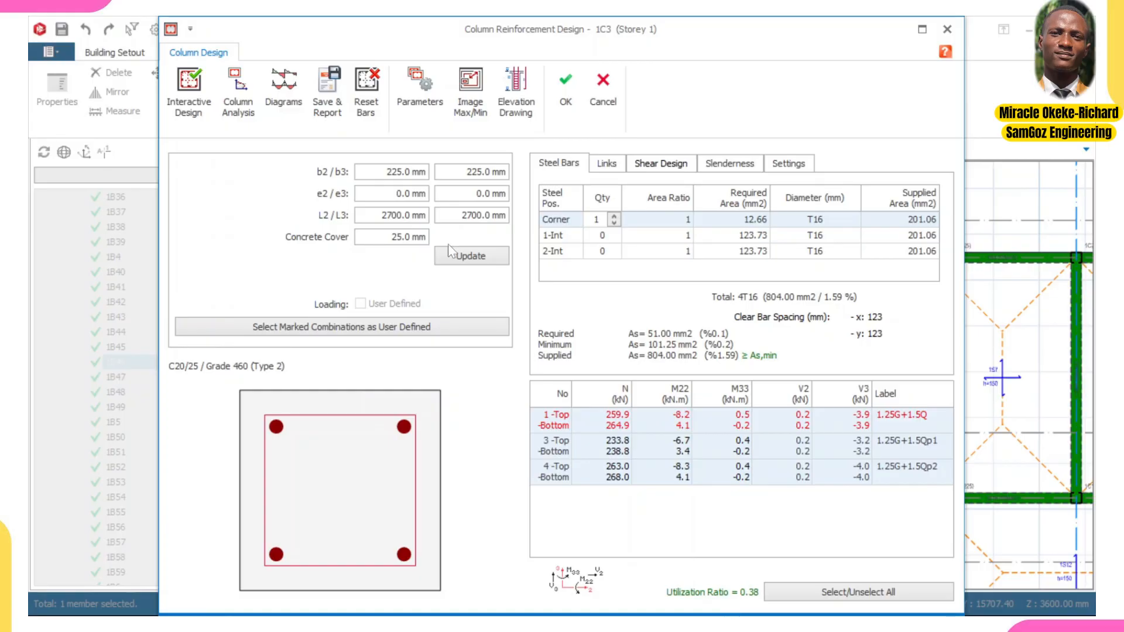
- Run Interactive Design on column 1C3, review its reinforcement results and accept the column design
click(207, 86)
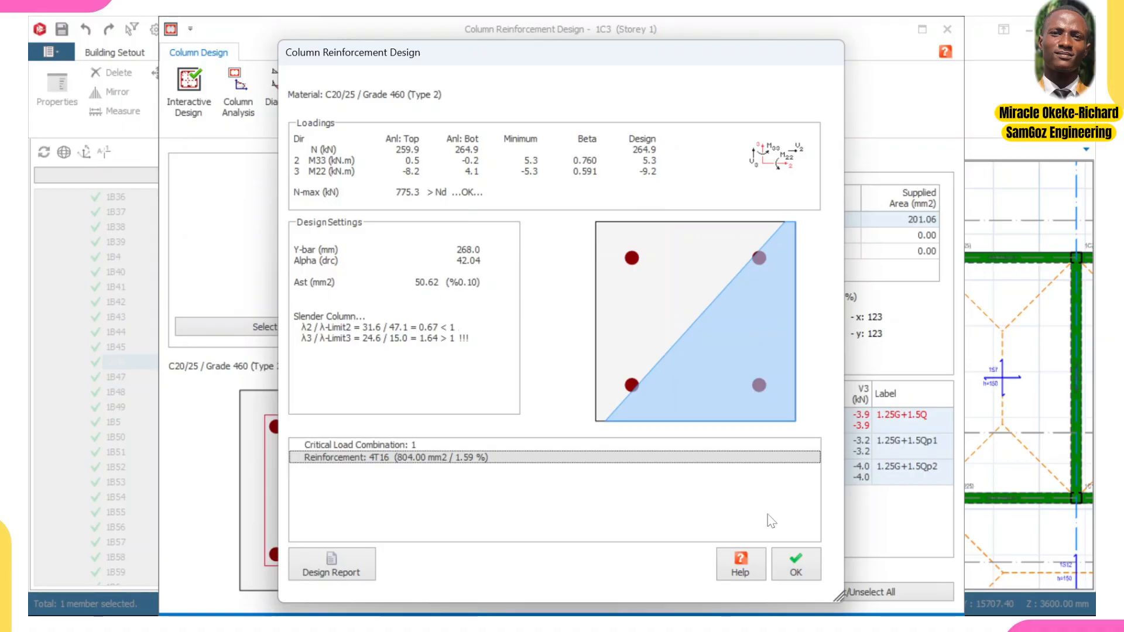
click(809, 567)
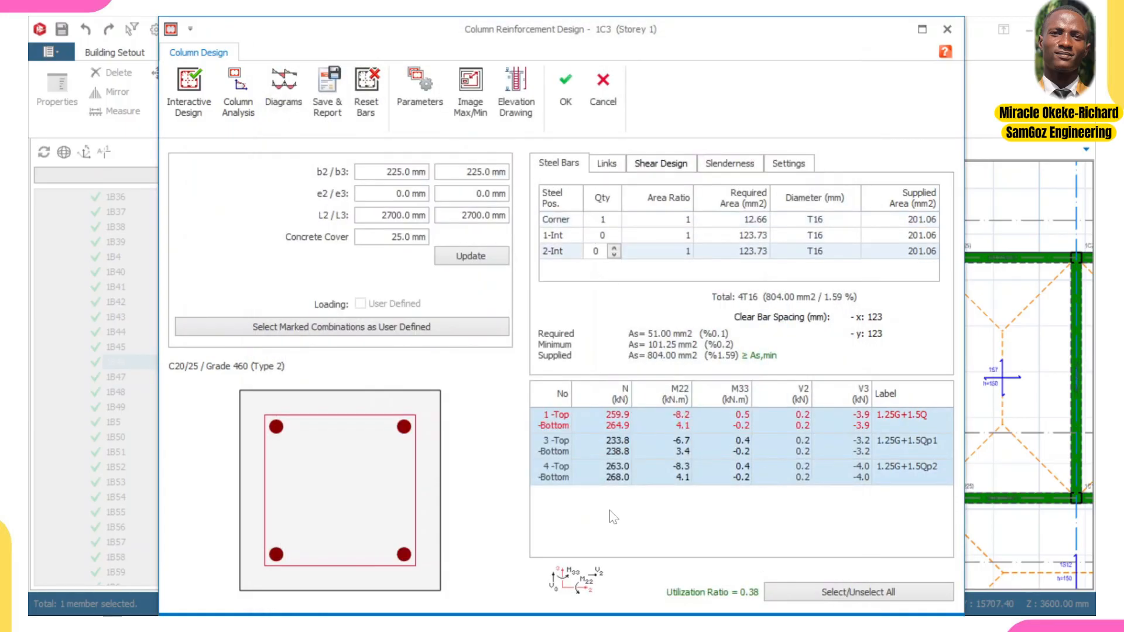
mouse_move(685, 596)
click(571, 98)
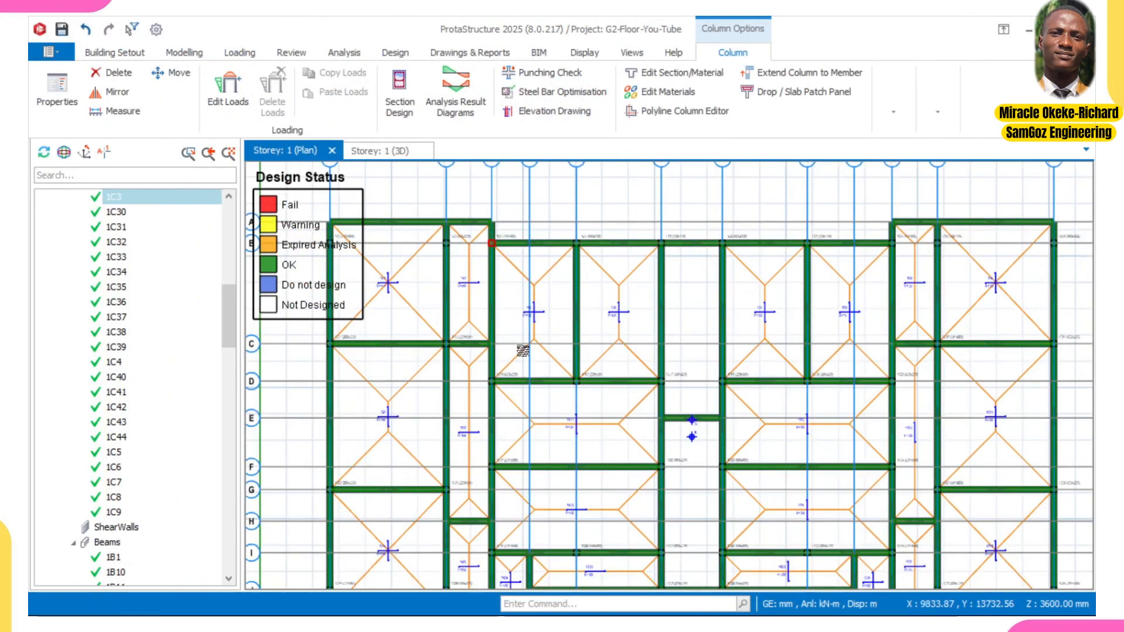
- Run Section Design on column 1C16 at axes 5 and D, check it with Interactive Design and accept the column design
scroll(590, 282, up, 3)
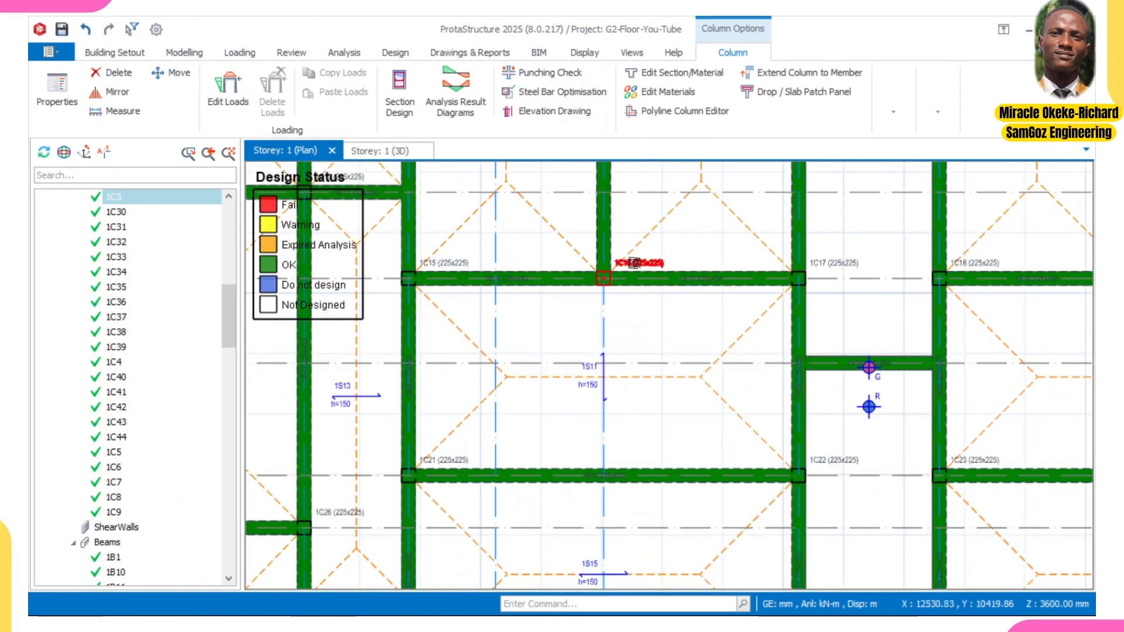
click(634, 263)
right_click(634, 263)
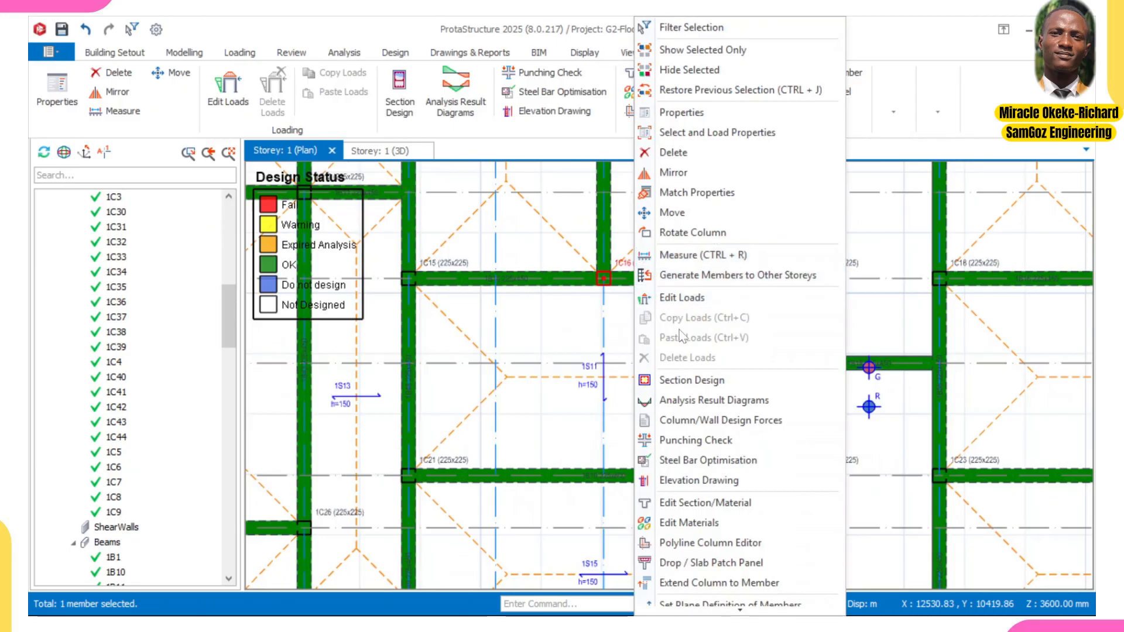
click(695, 380)
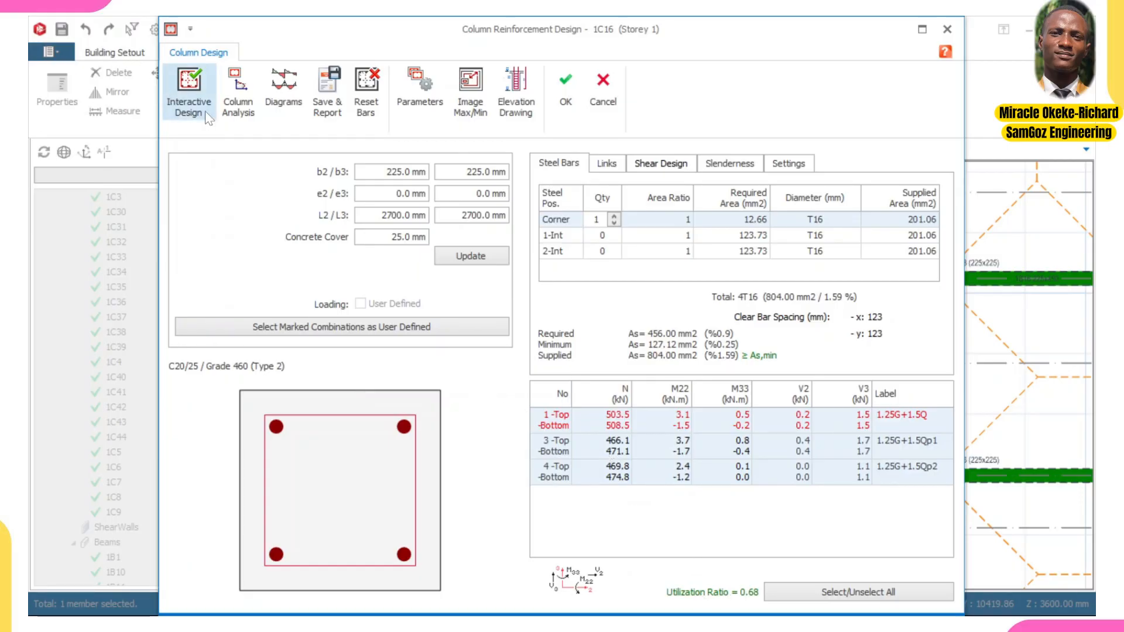
click(205, 89)
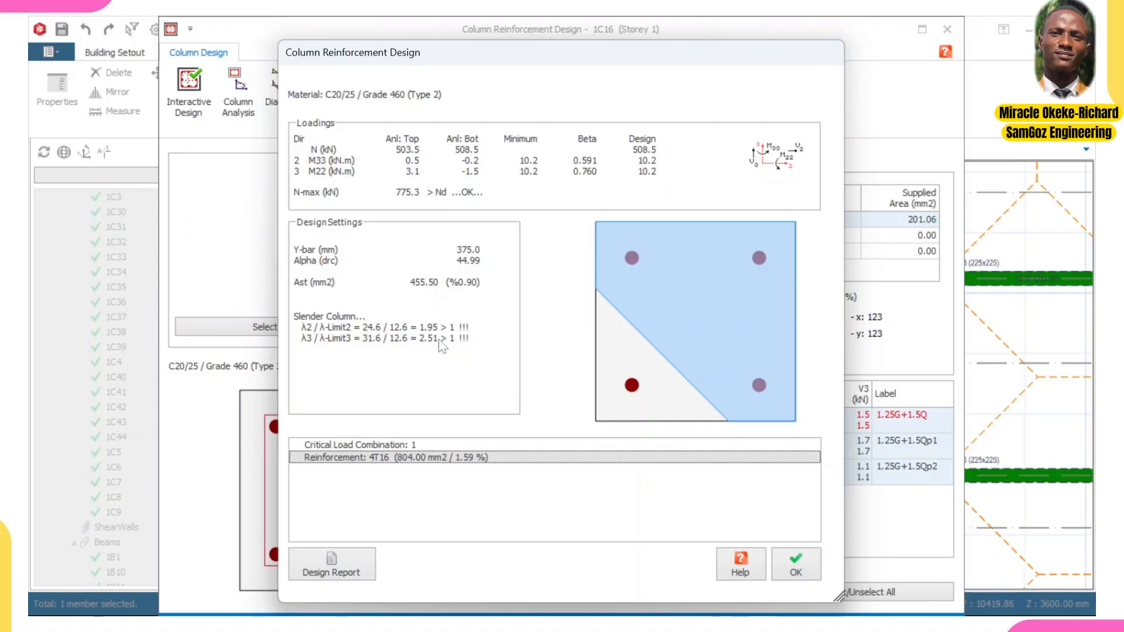
click(796, 566)
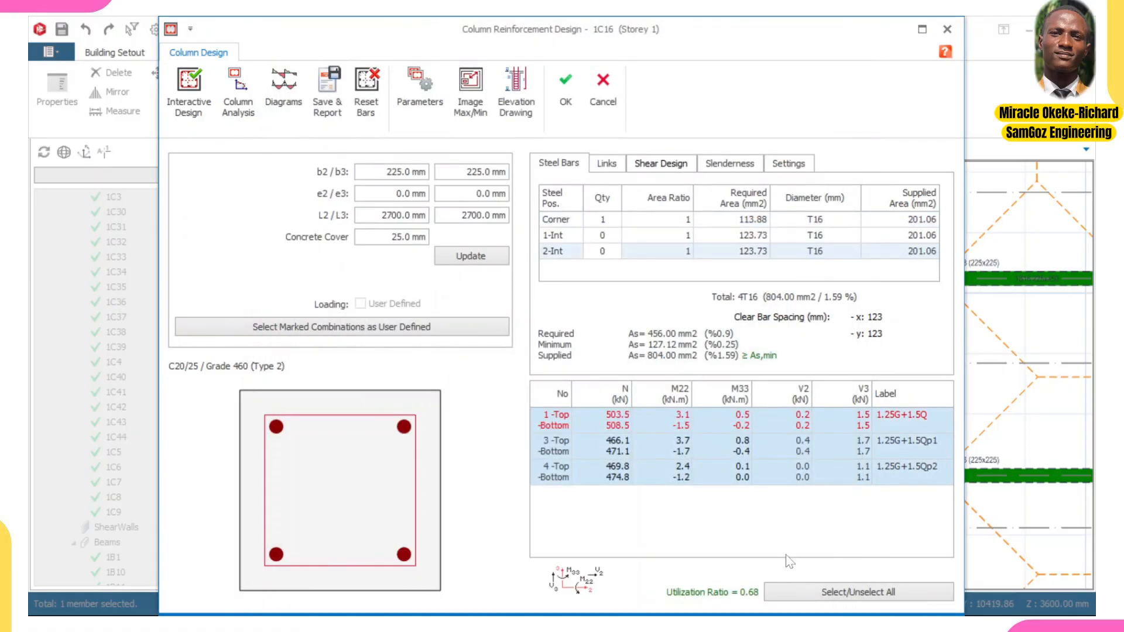
click(577, 111)
scroll(585, 303, down, 3)
scroll(523, 271, up, 4)
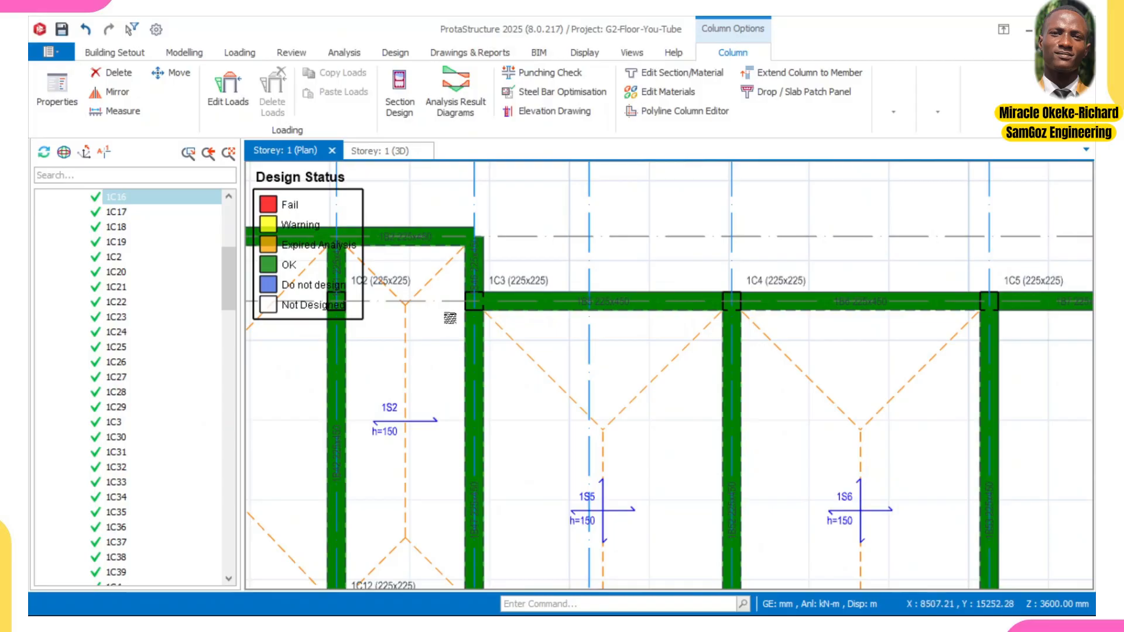
scroll(422, 264, down, 1)
click(467, 273)
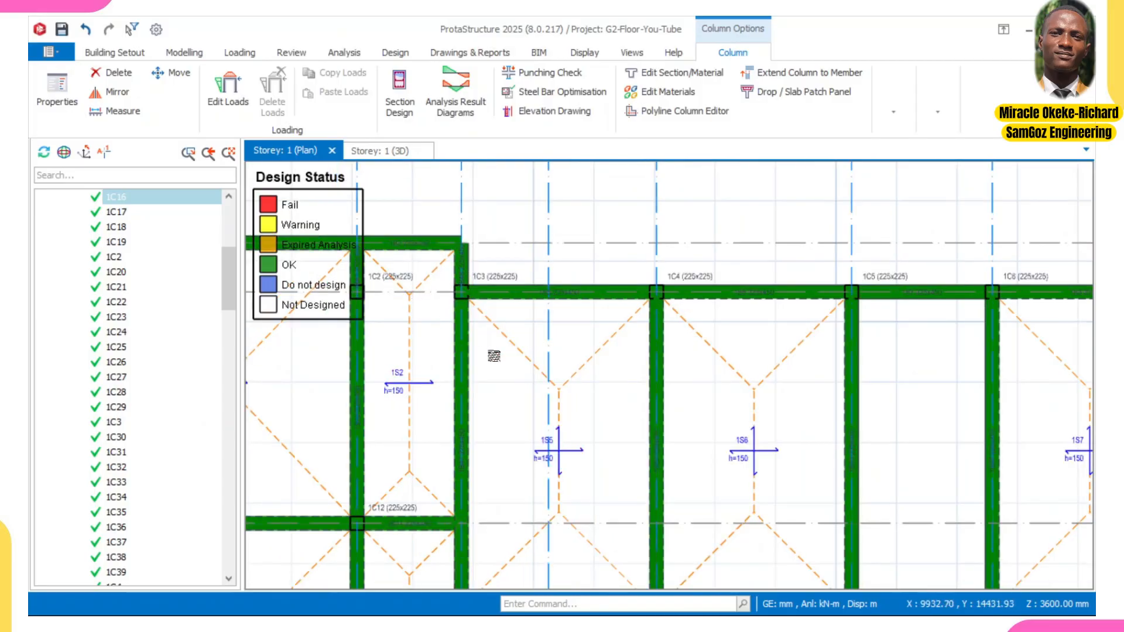
scroll(515, 296, down, 3)
scroll(549, 325, up, 2)
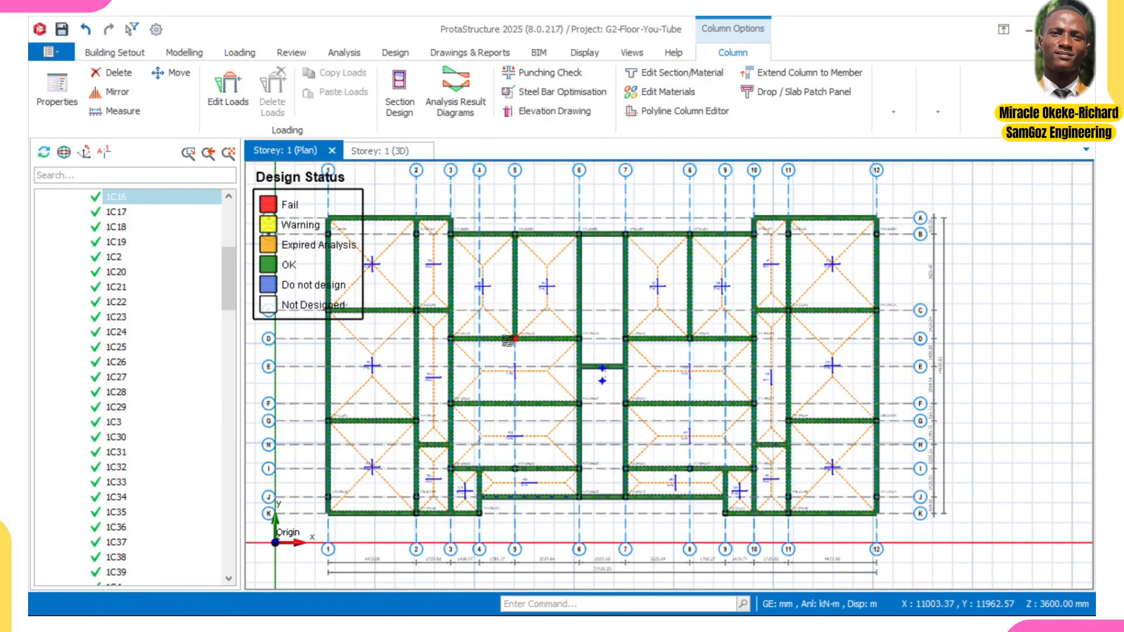
- Run Section Design on column 1C30 at the intersection of axes 5 and I
scroll(521, 336, up, 2)
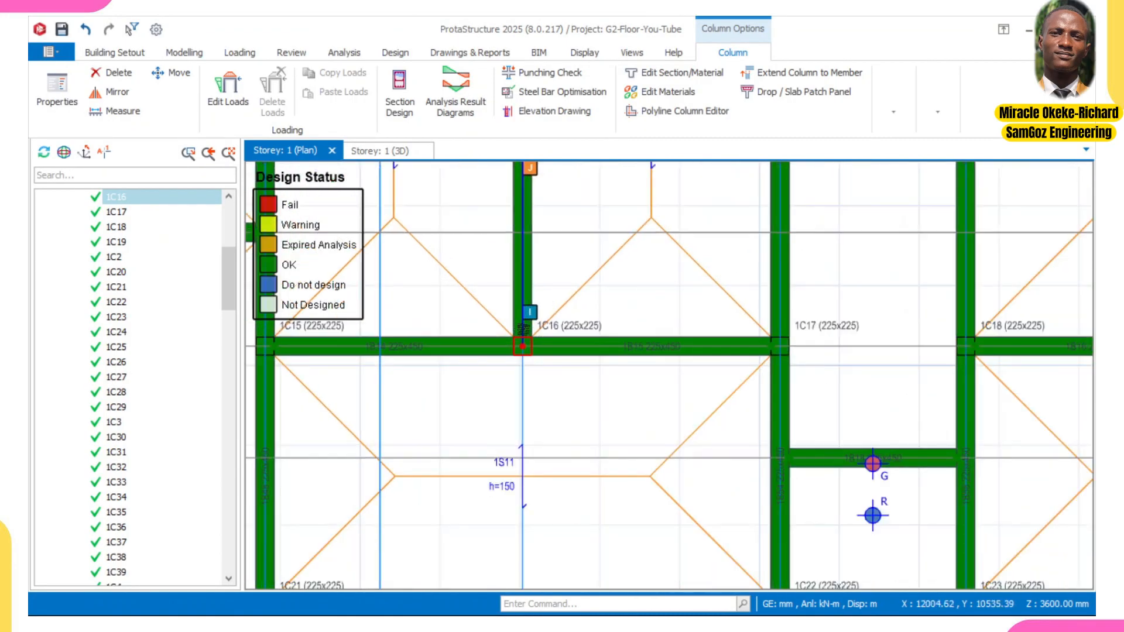
scroll(483, 313, down, 3)
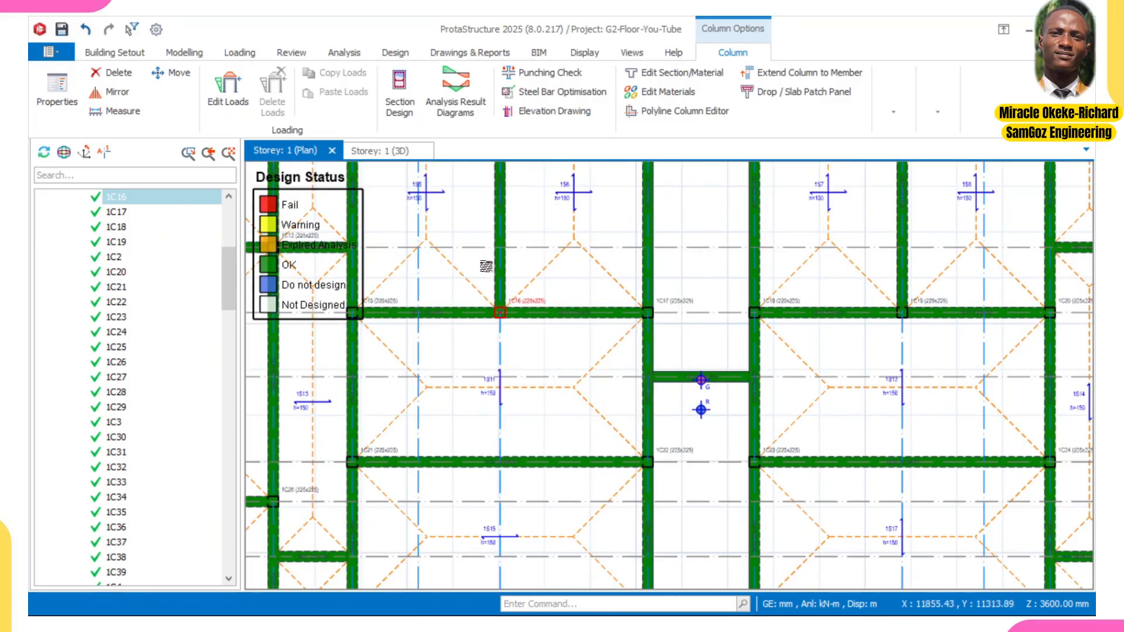
scroll(481, 266, down, 5)
scroll(481, 266, up, 4)
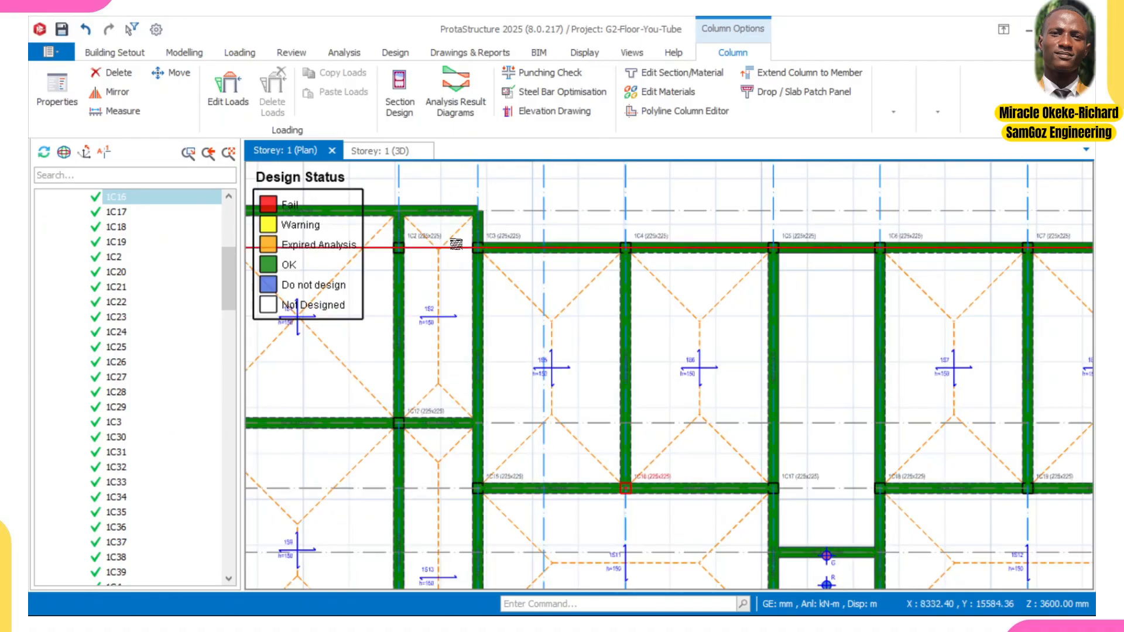
scroll(457, 243, down, 4)
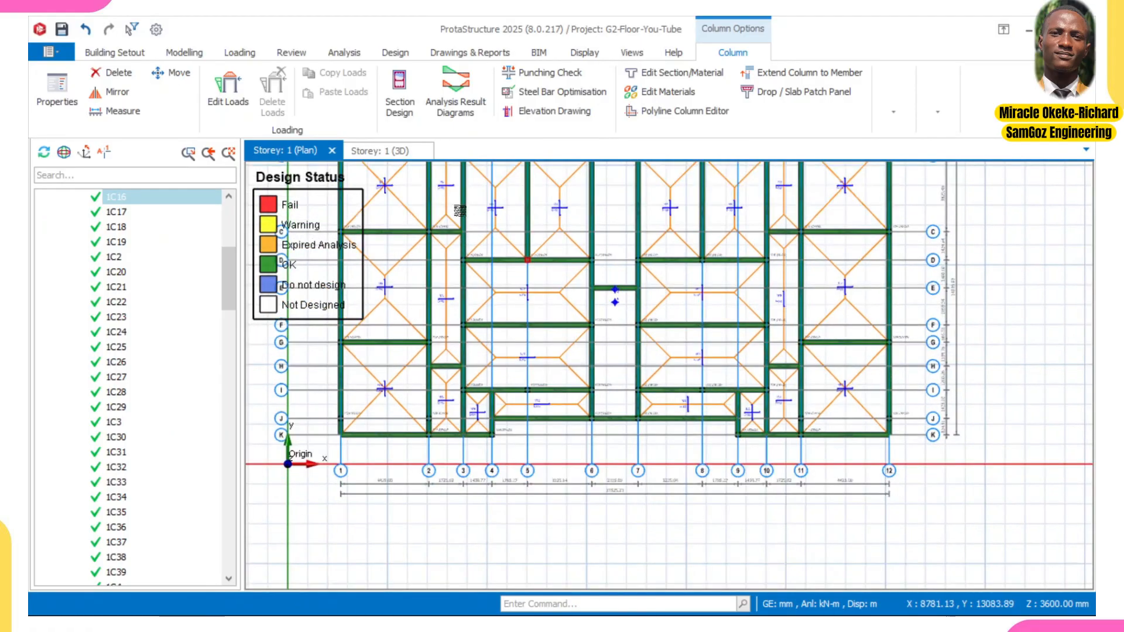
mouse_move(457, 213)
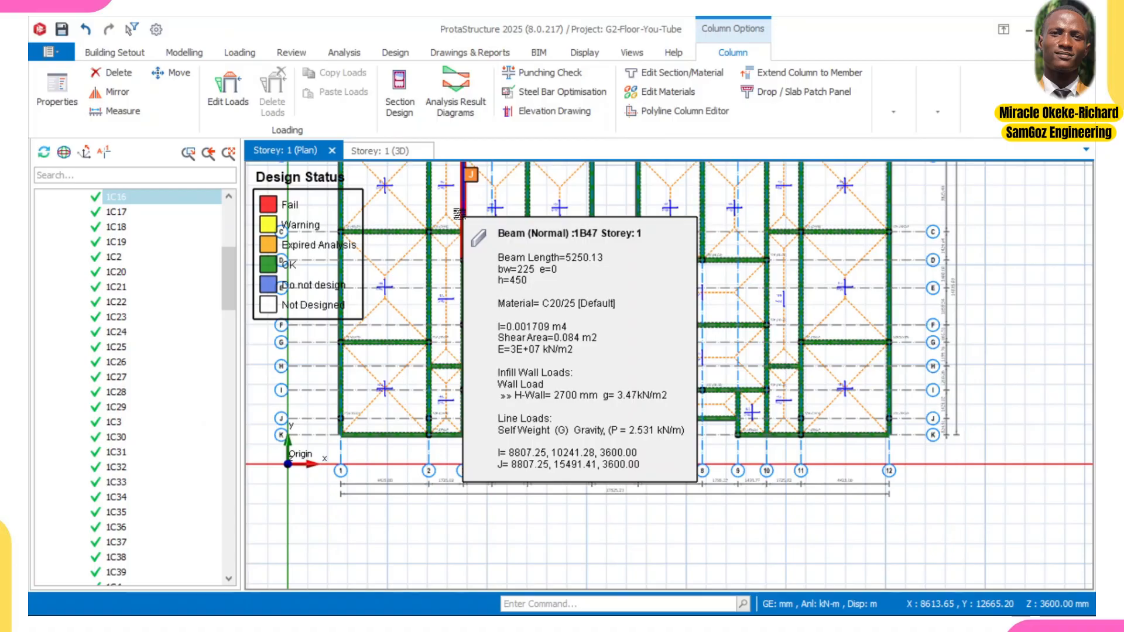
scroll(468, 281, down, 3)
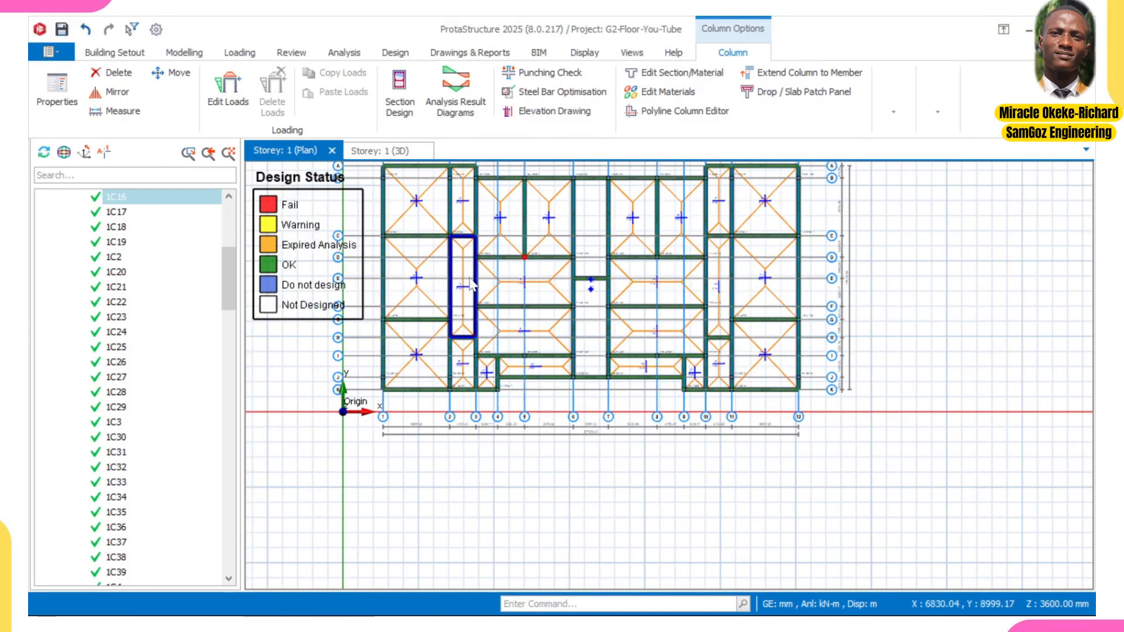
scroll(515, 275, up, 5)
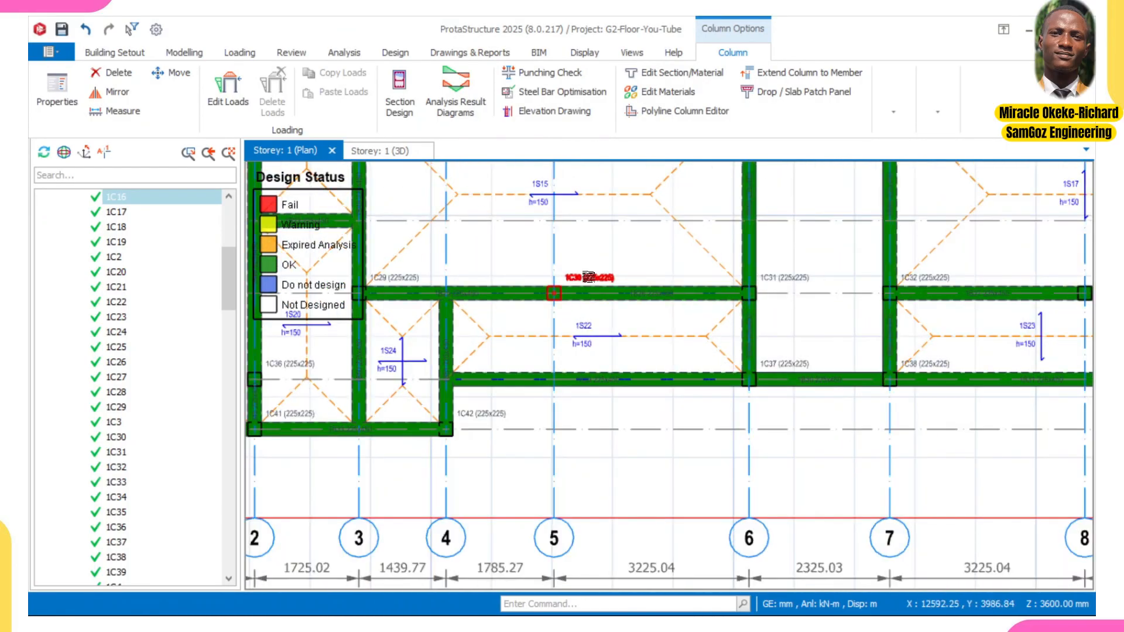
click(589, 277)
right_click(594, 282)
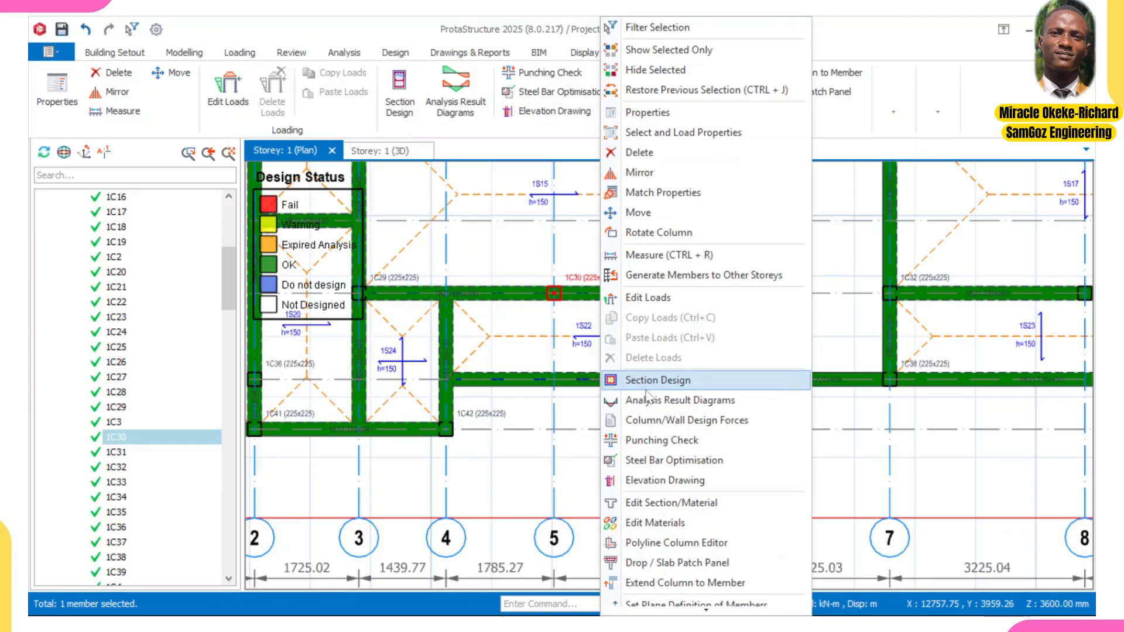
click(646, 377)
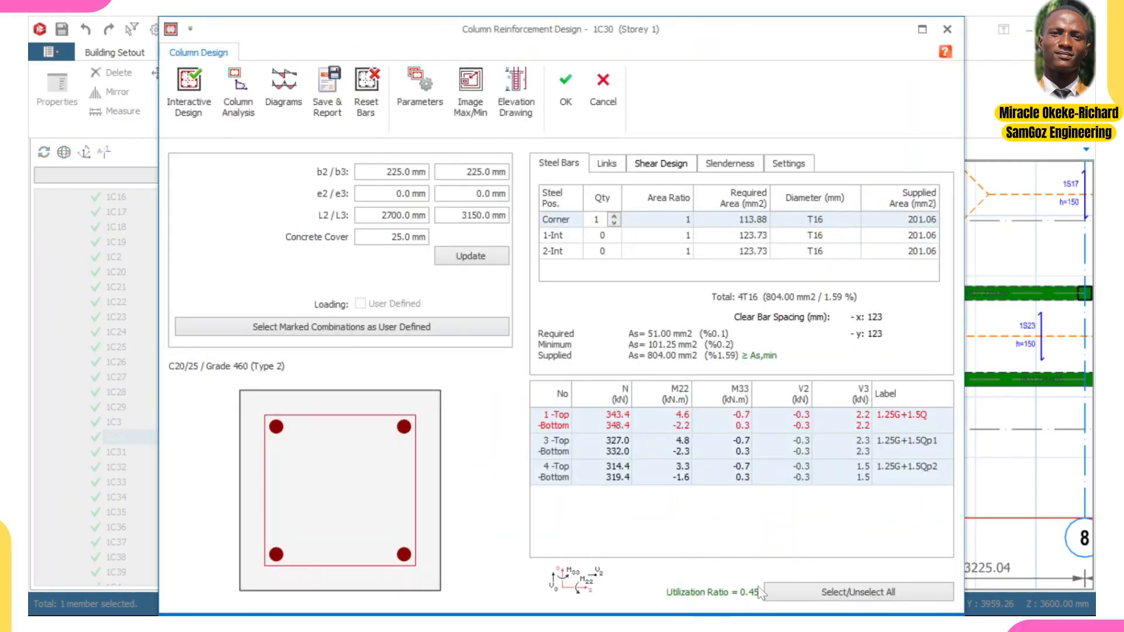
- Check column 1C30 with Interactive Design, review its reinforcement results twice and accept the column design
click(199, 100)
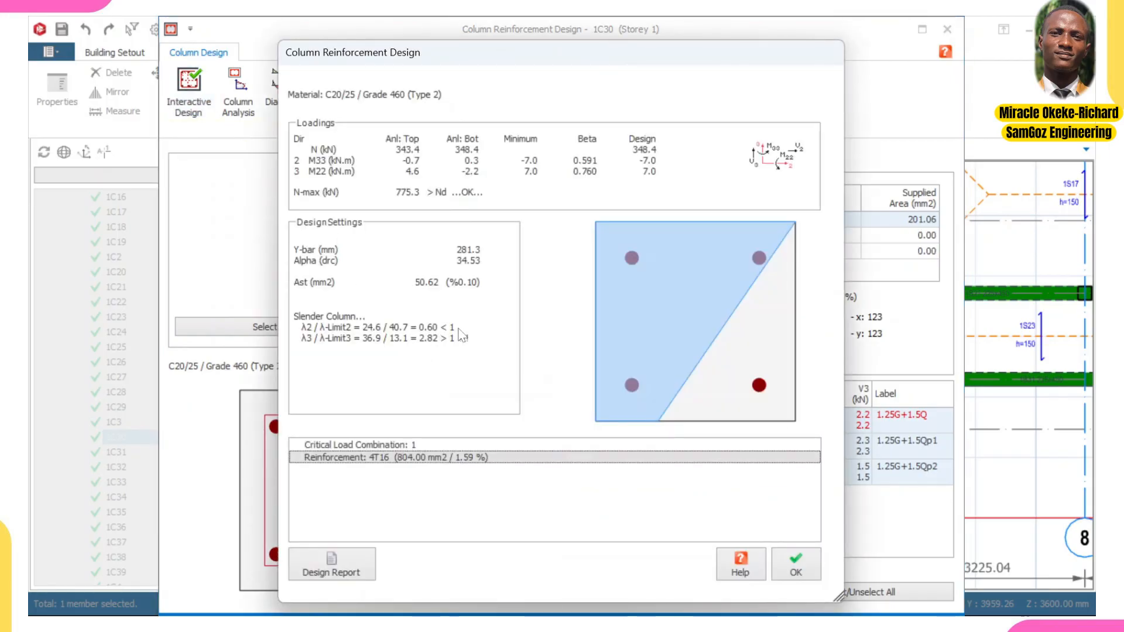
click(795, 565)
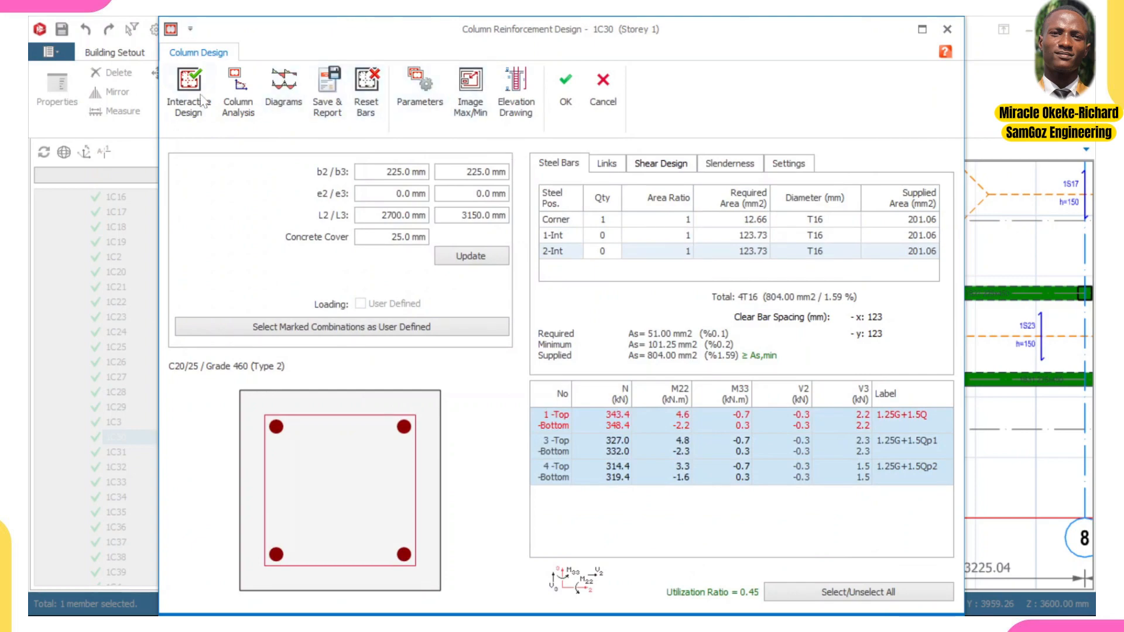
click(175, 80)
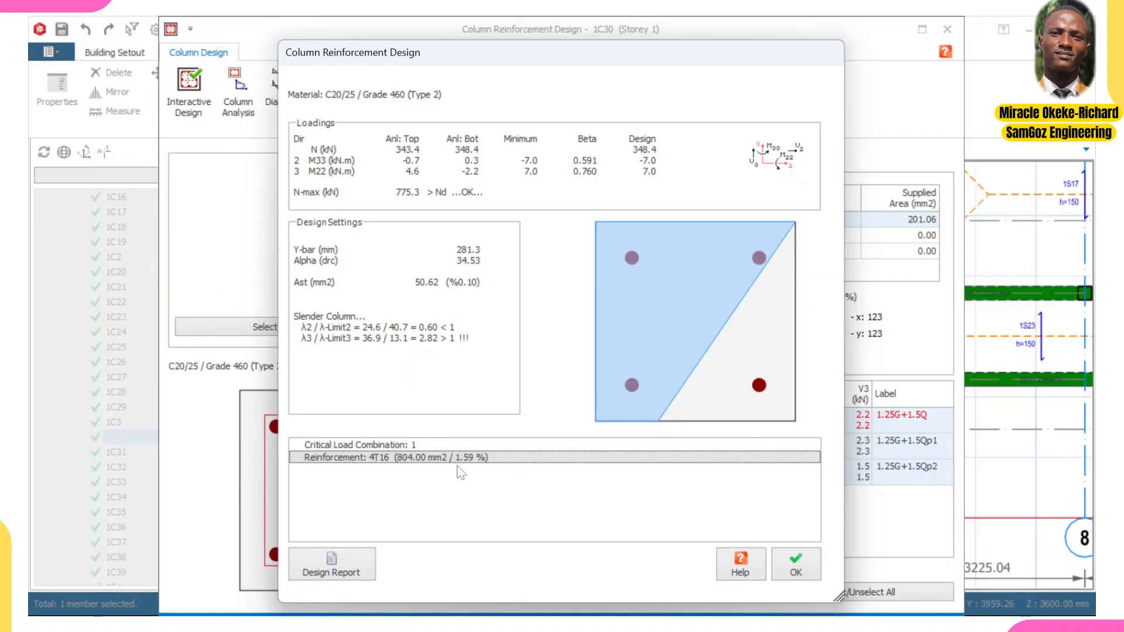
click(810, 574)
click(562, 104)
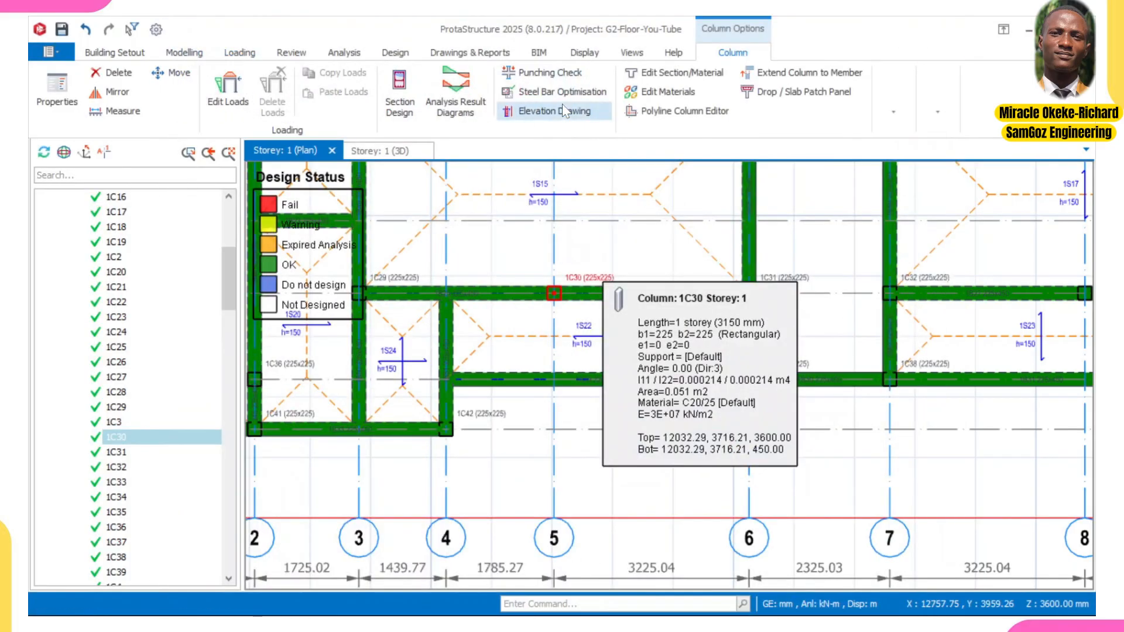
- Switch the plan view to Storey 2 (+6.75 m)
scroll(669, 248, down, 3)
middle_drag(669, 248, 579, 302)
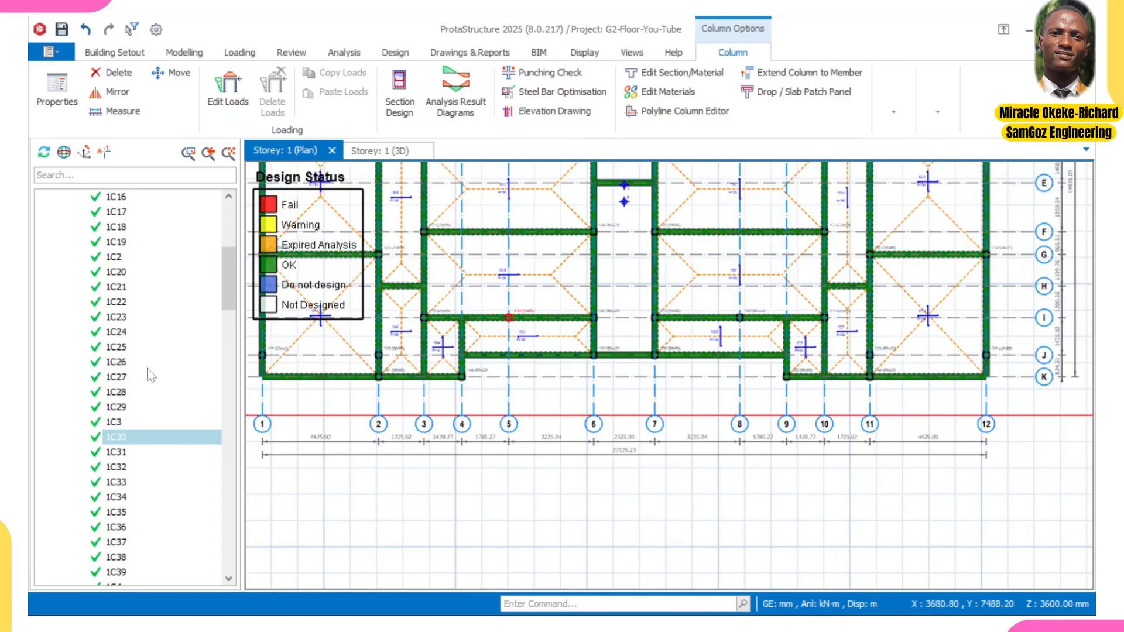
scroll(142, 375, down, 15)
scroll(133, 377, down, 20)
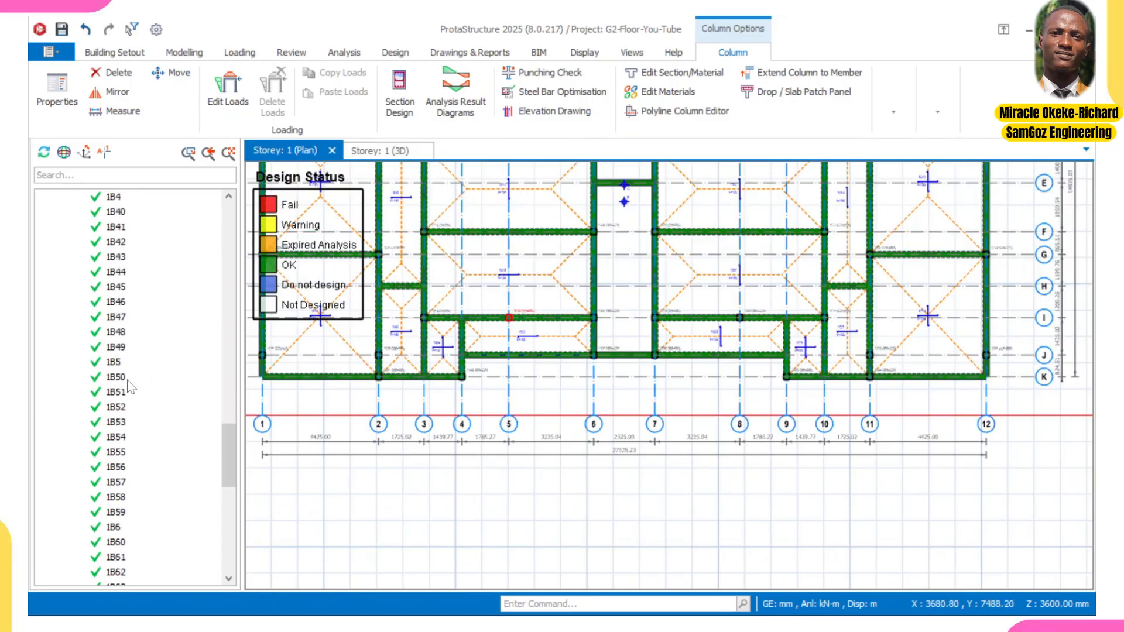
double_click(119, 557)
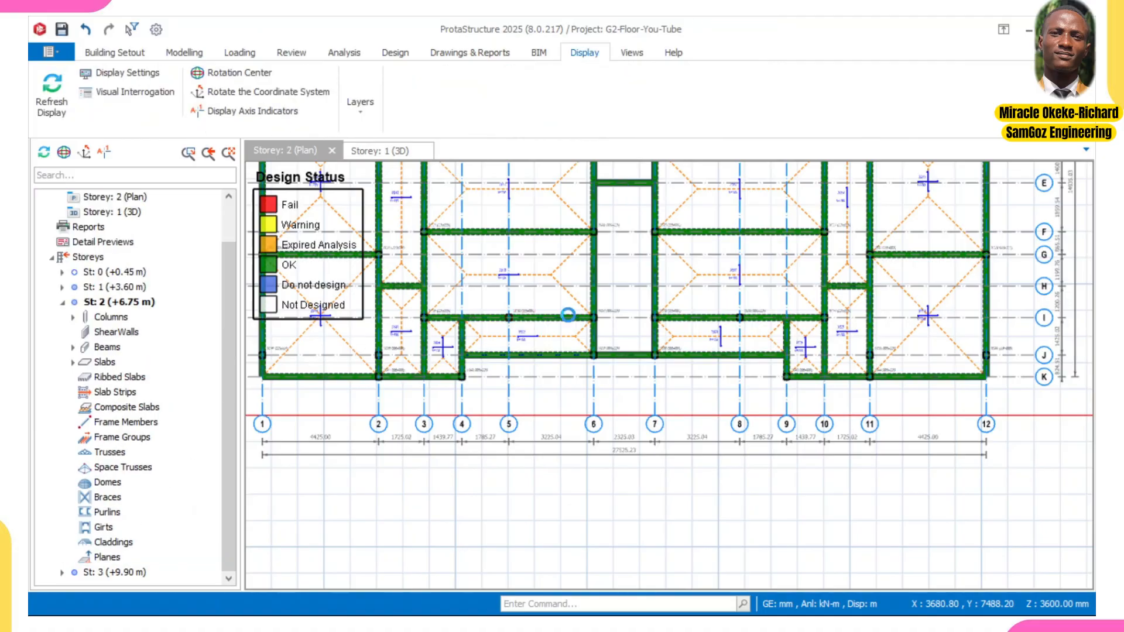
- Run Section Design on beam 2B14 along axis D, apply Standard Pattern 5 to the beam row and accept the reinforcement
scroll(532, 240, up, 6)
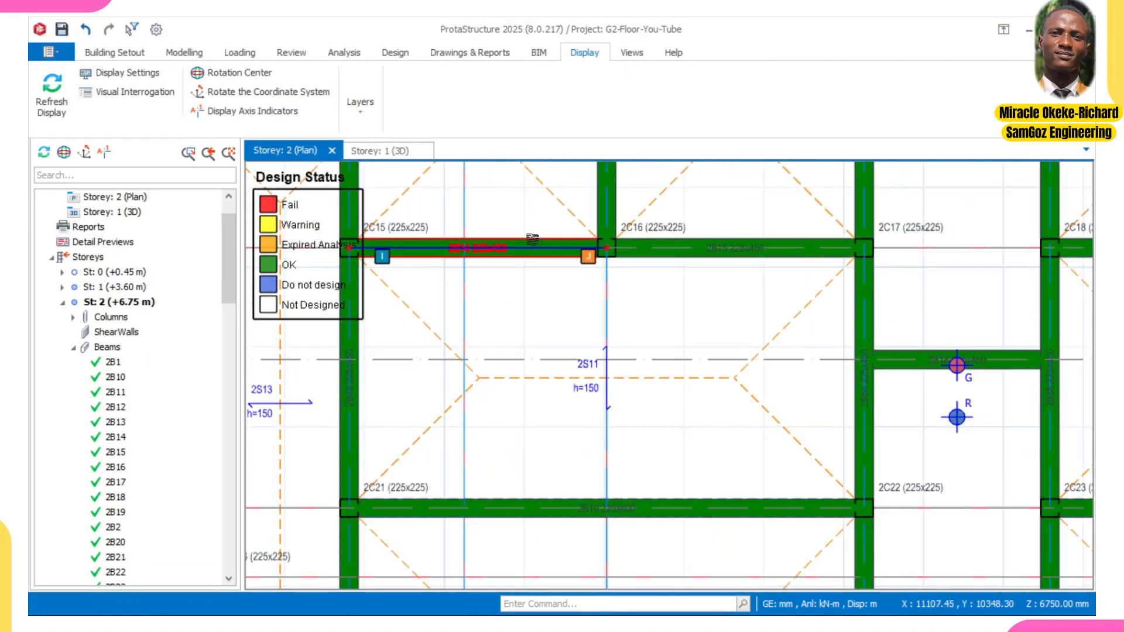
click(533, 240)
right_click(533, 241)
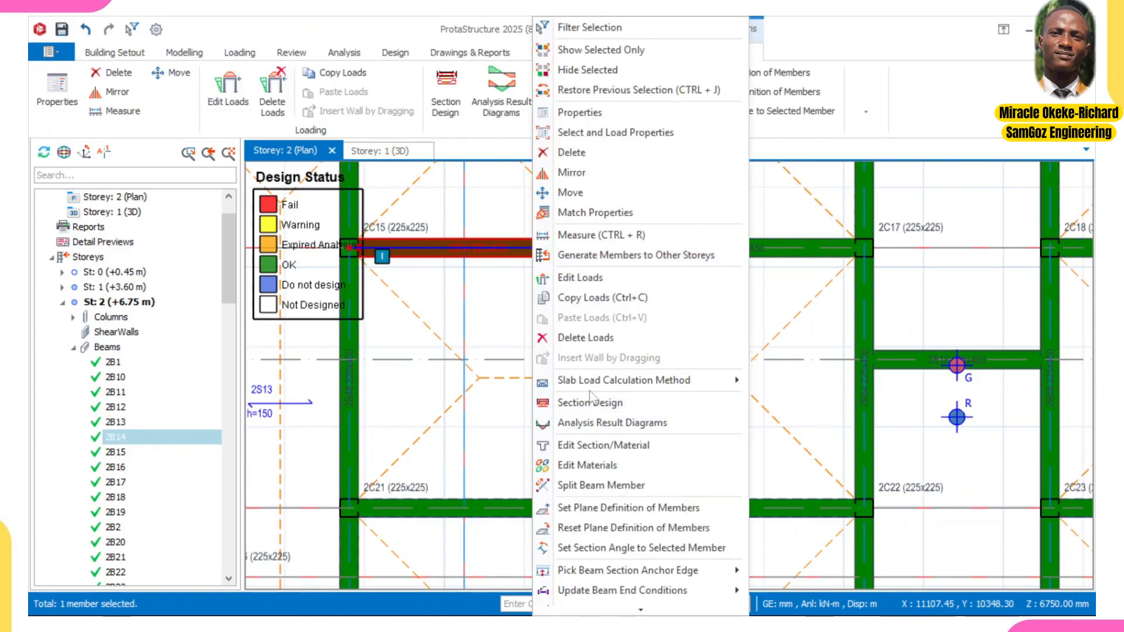
click(587, 401)
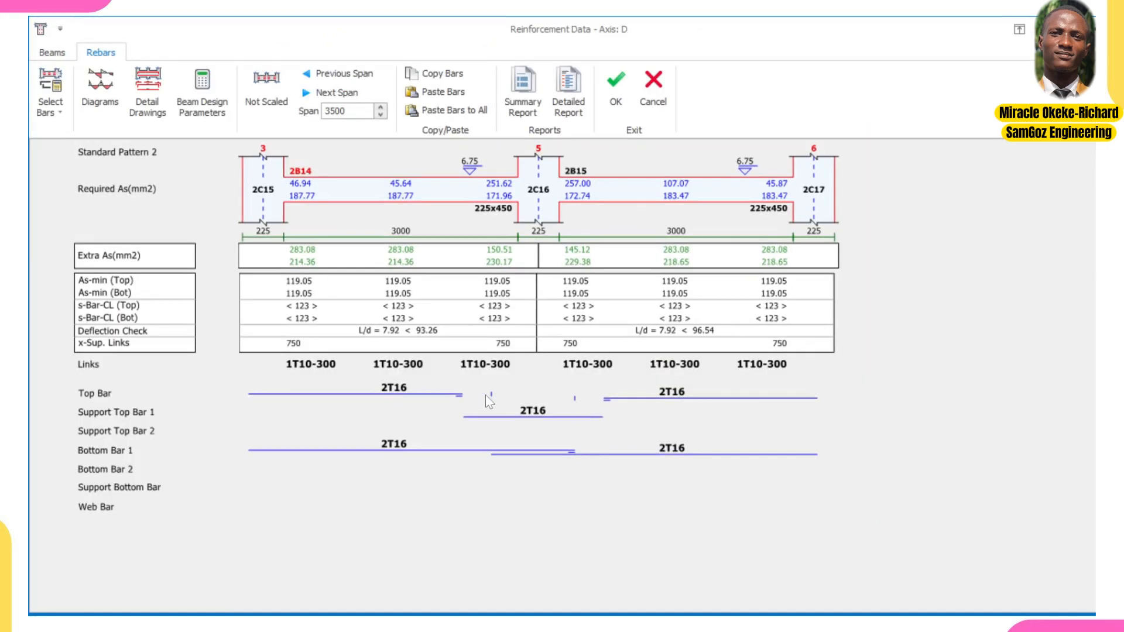
click(62, 104)
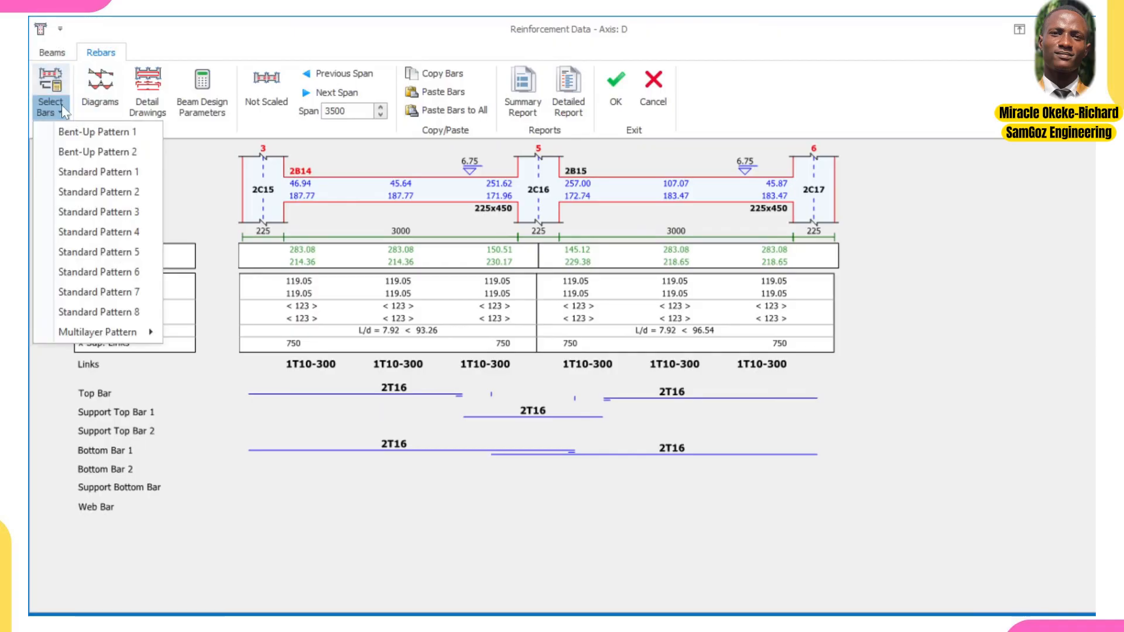
click(117, 256)
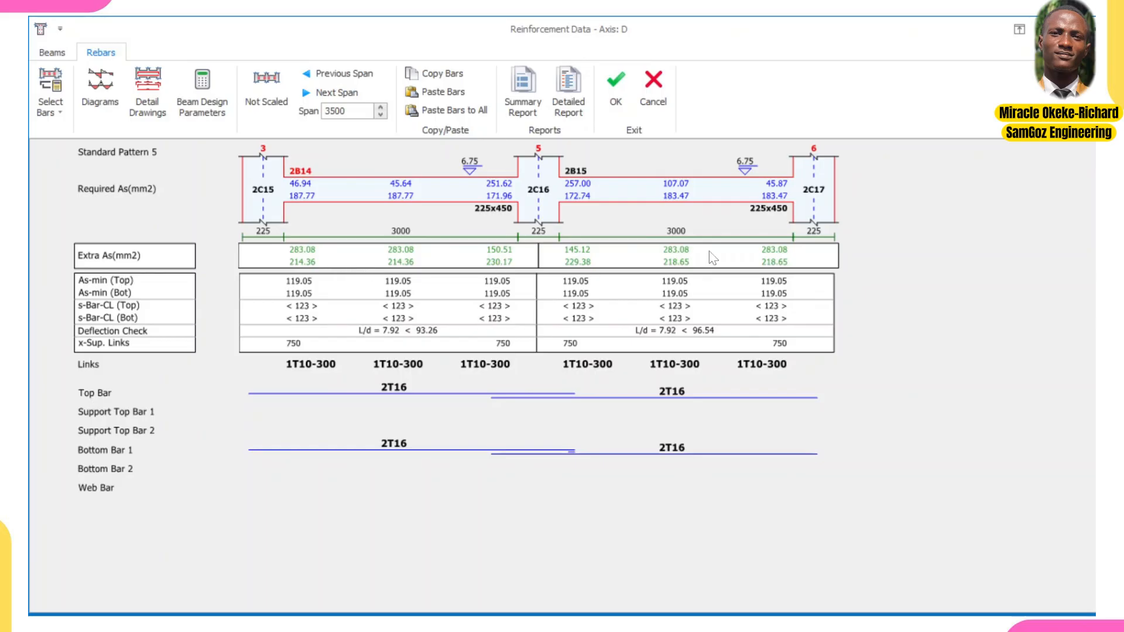
click(616, 96)
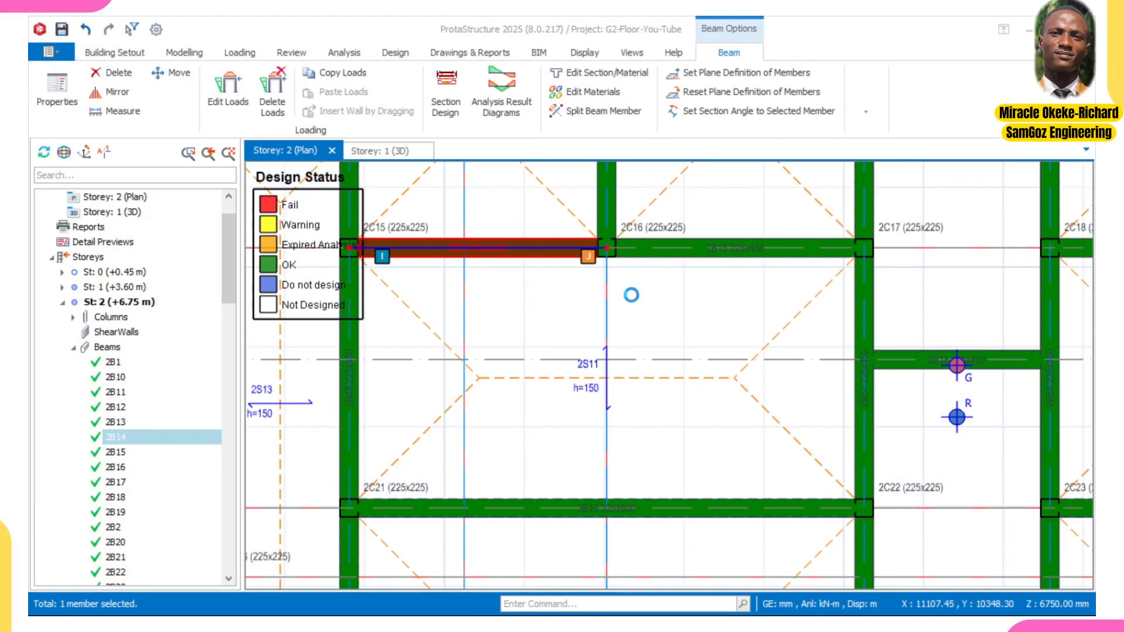
- Run Section Design on Storey 2 column 2C21 at the intersection of axes 3 and F
scroll(630, 309, down, 3)
middle_drag(667, 281, 431, 353)
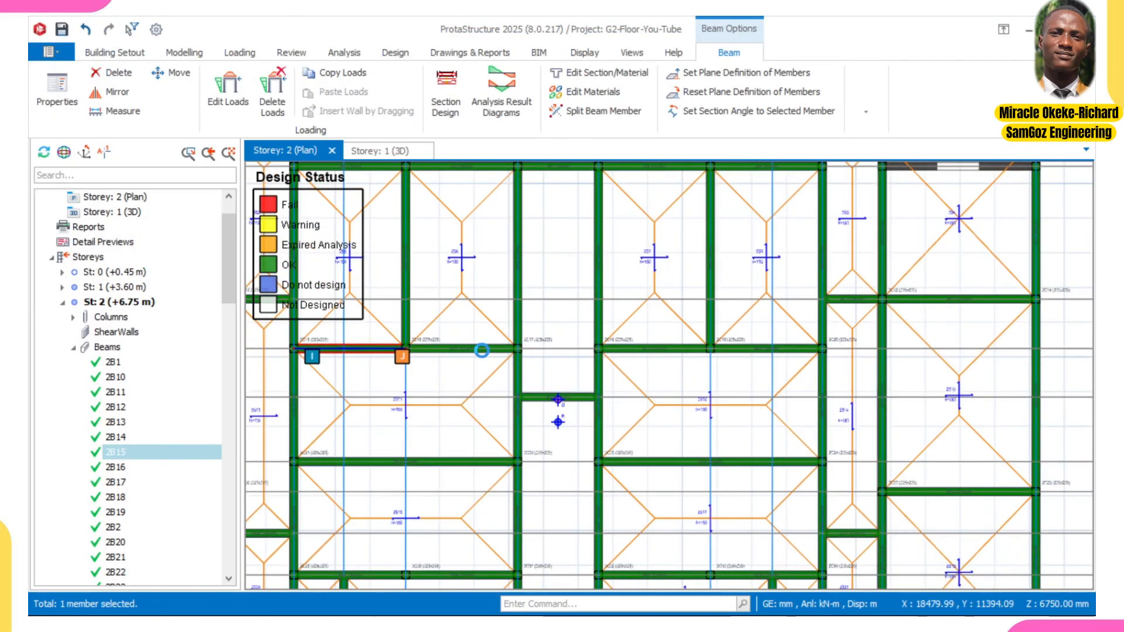
scroll(644, 366, down, 3)
scroll(580, 346, up, 3)
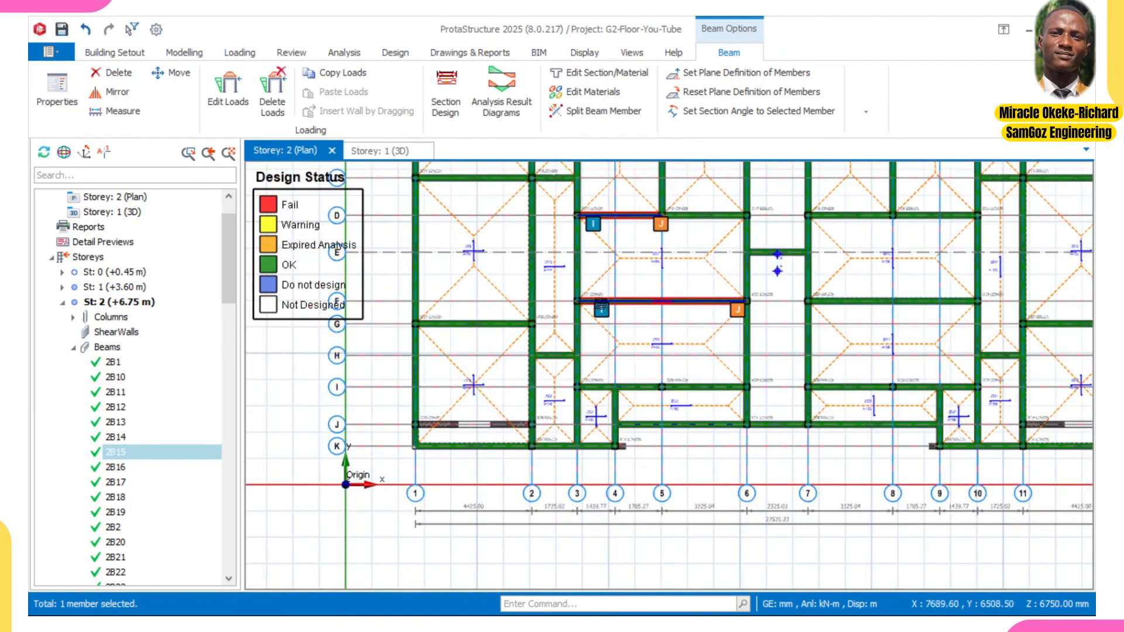
scroll(585, 304, up, 3)
click(587, 286)
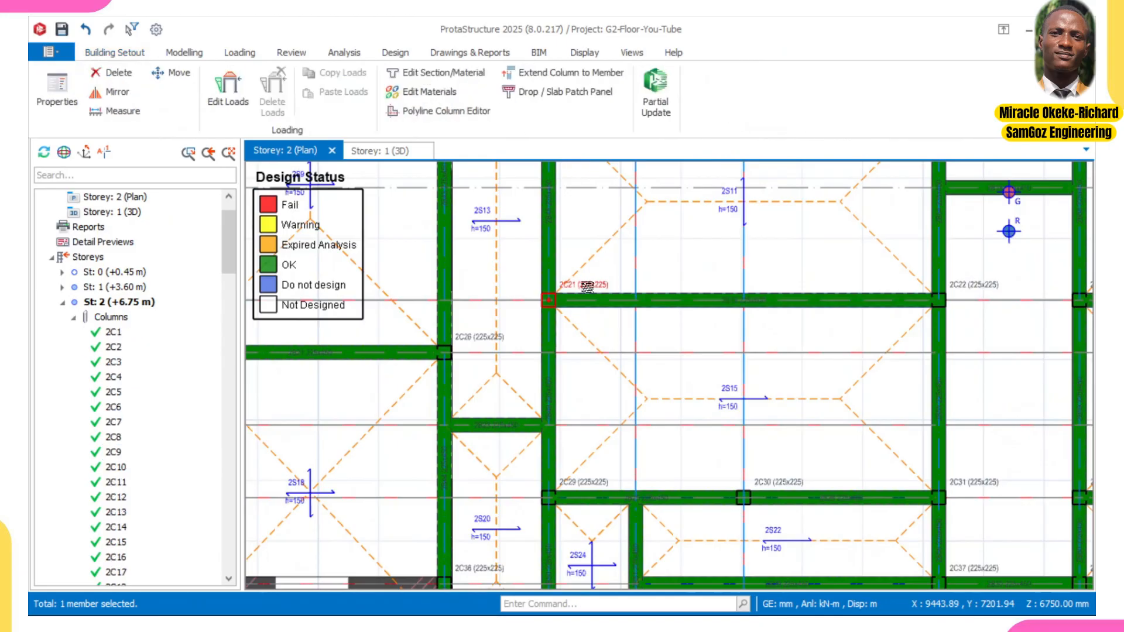
right_click(587, 287)
click(630, 380)
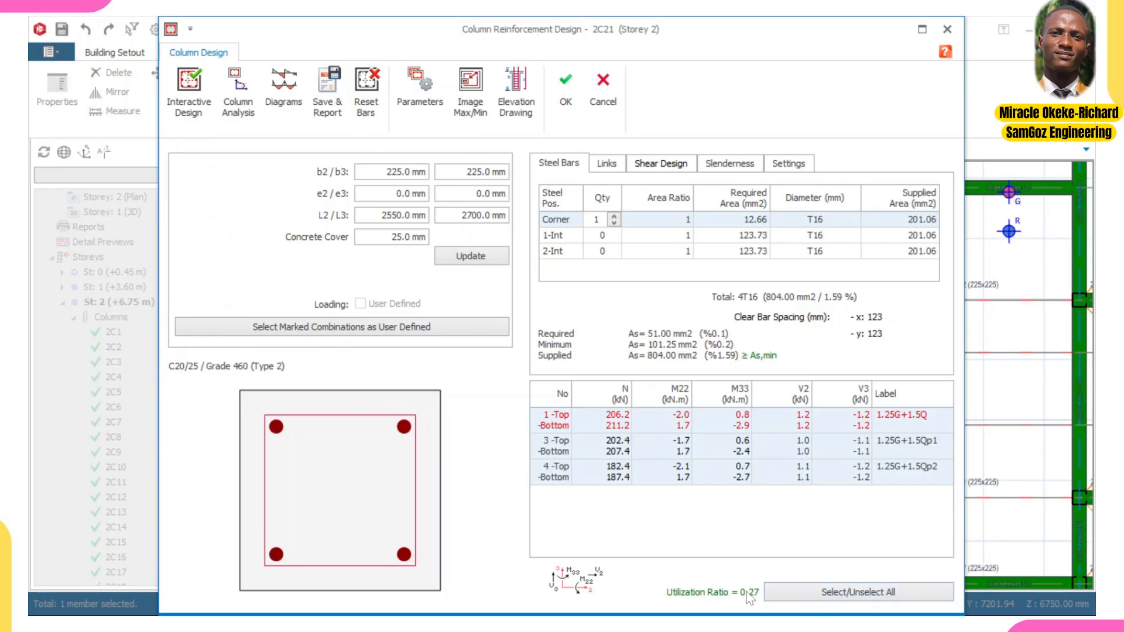
- Check column 2C21 with Interactive Design, review its reinforcement results and accept the column design
click(198, 80)
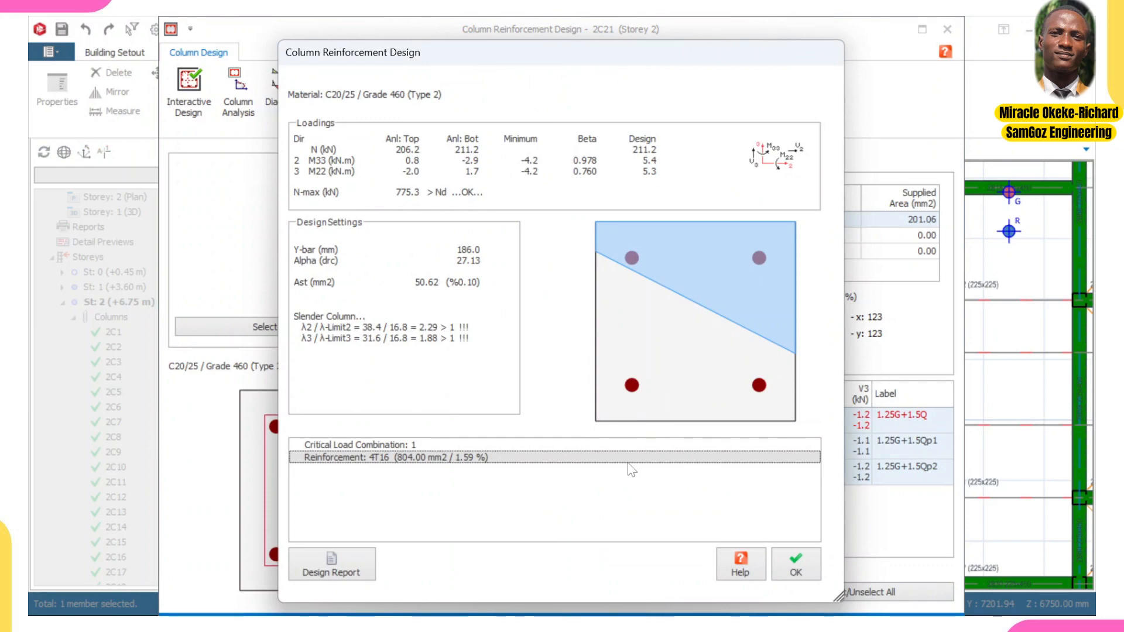
click(796, 565)
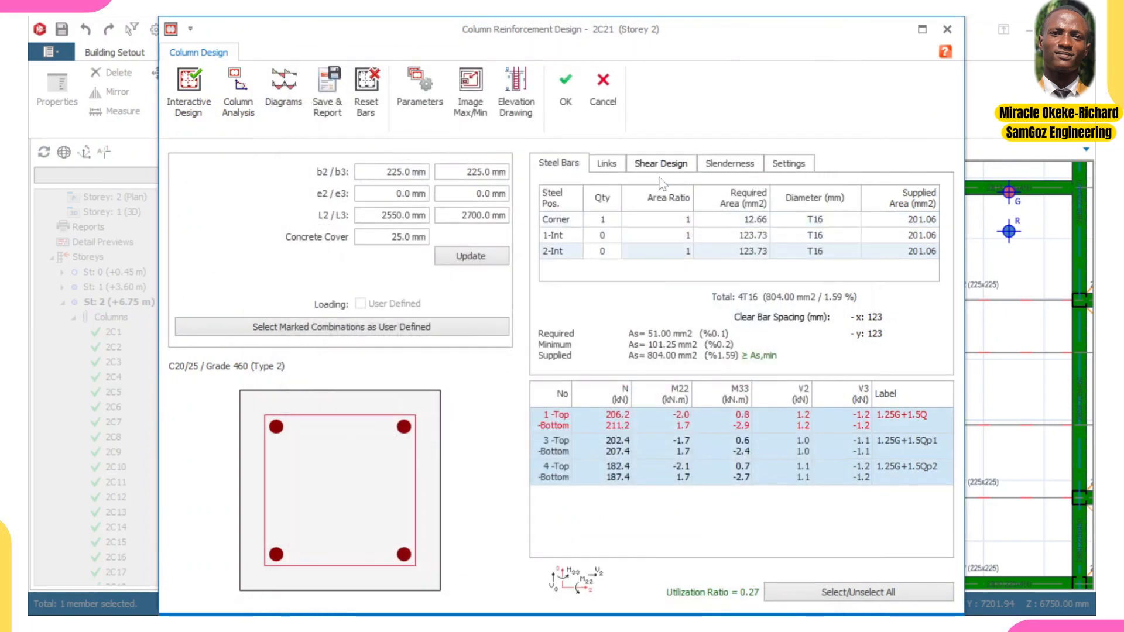
click(574, 86)
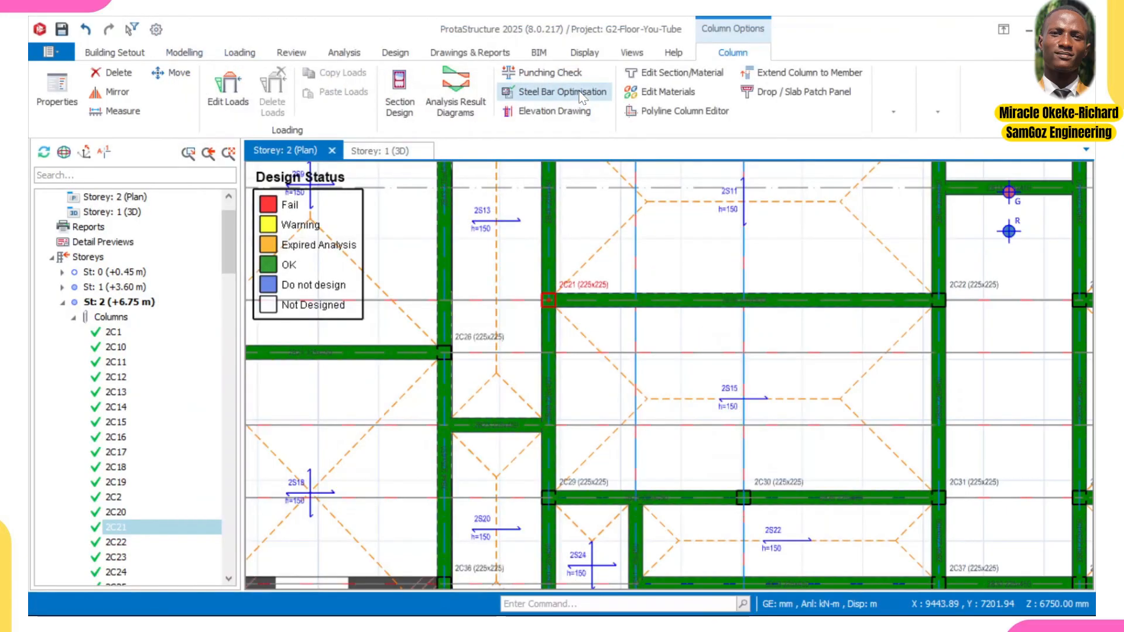
- Inspect the design status of the whole building in the Storey 1 3D view from several sides
scroll(592, 201, down, 5)
scroll(591, 201, up, 5)
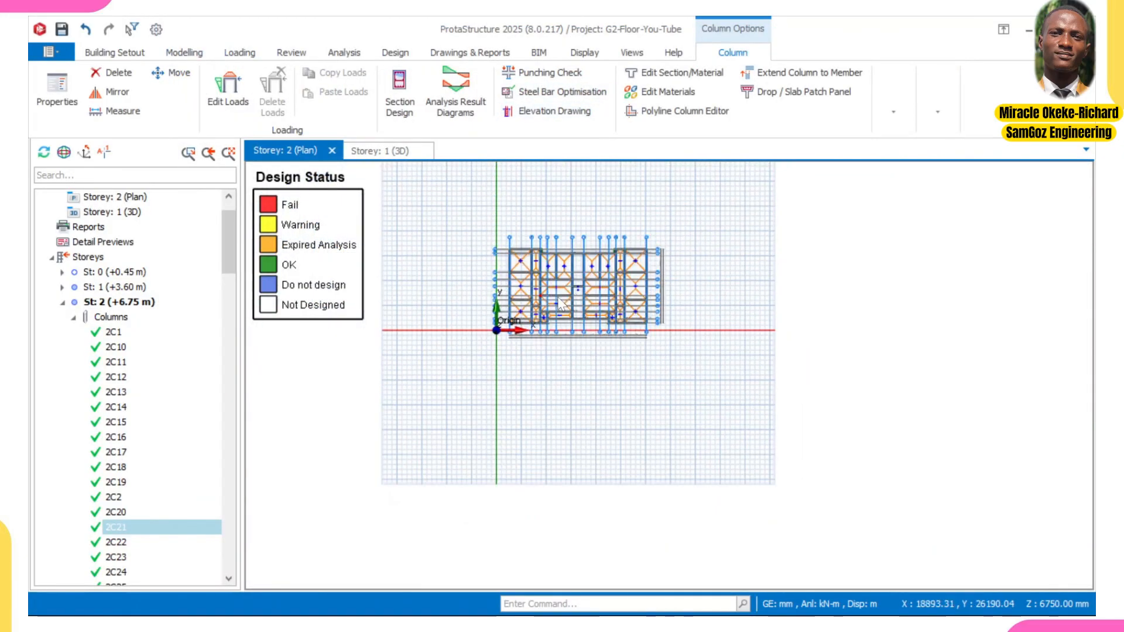
middle_drag(611, 214, 592, 284)
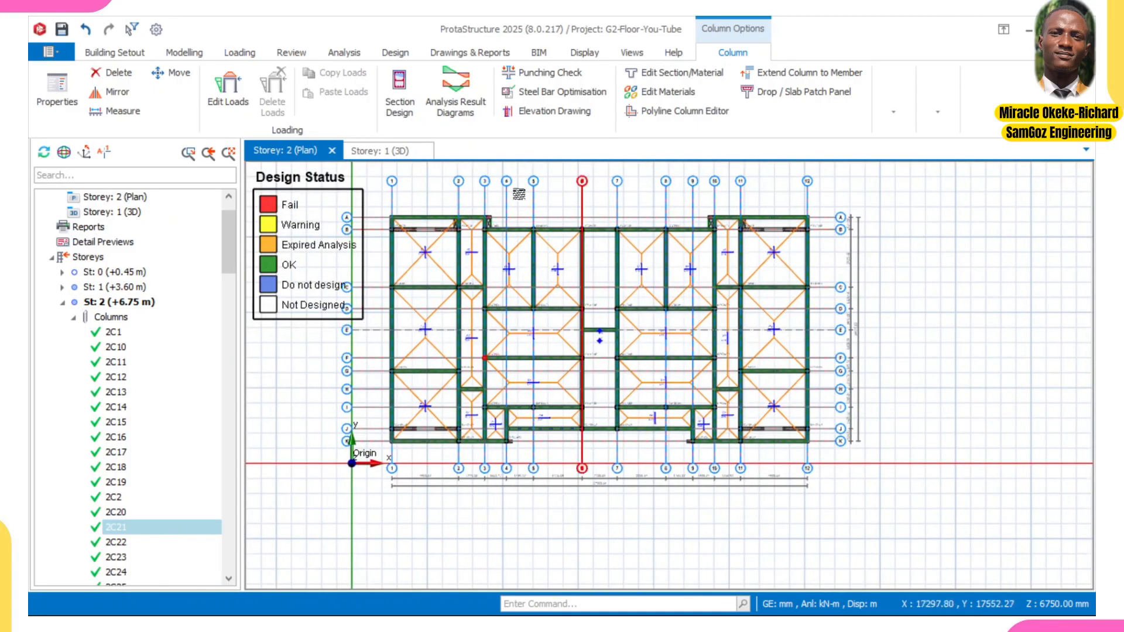
click(384, 153)
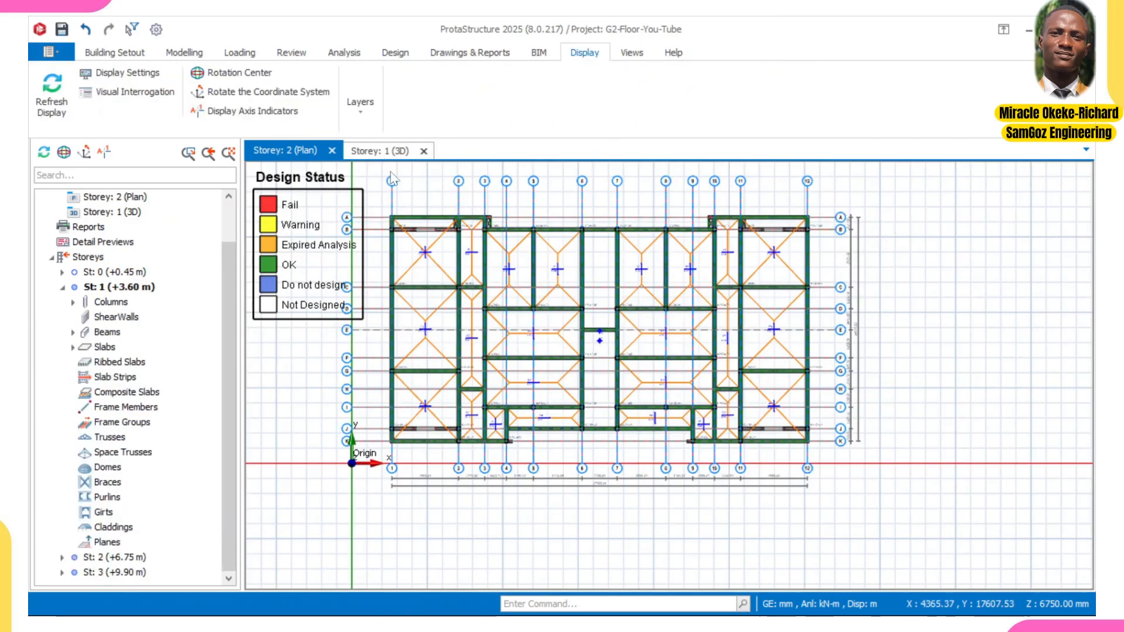
mouse_move(425, 248)
middle_down()
mouse_move(557, 246)
mouse_move(502, 311)
mouse_move(723, 316)
mouse_move(602, 345)
mouse_move(572, 331)
mouse_move(585, 333)
mouse_move(569, 315)
mouse_move(610, 345)
mouse_move(615, 374)
middle_up()
mouse_move(723, 316)
middle_drag(586, 320, 618, 347)
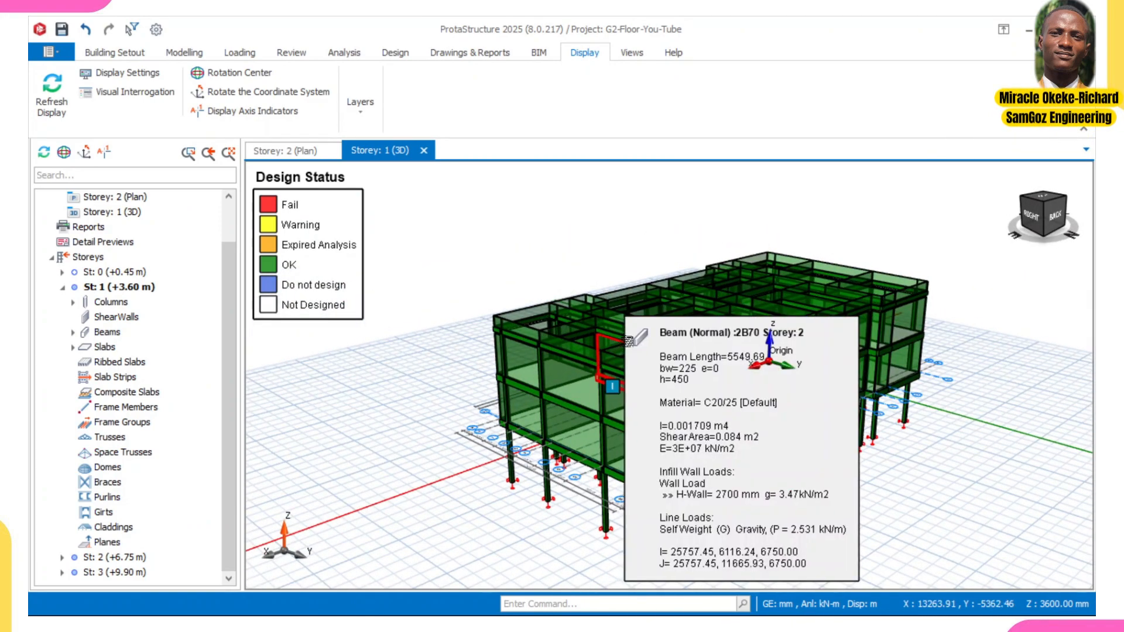
middle_drag(726, 340, 712, 384)
middle_drag(950, 335, 728, 312)
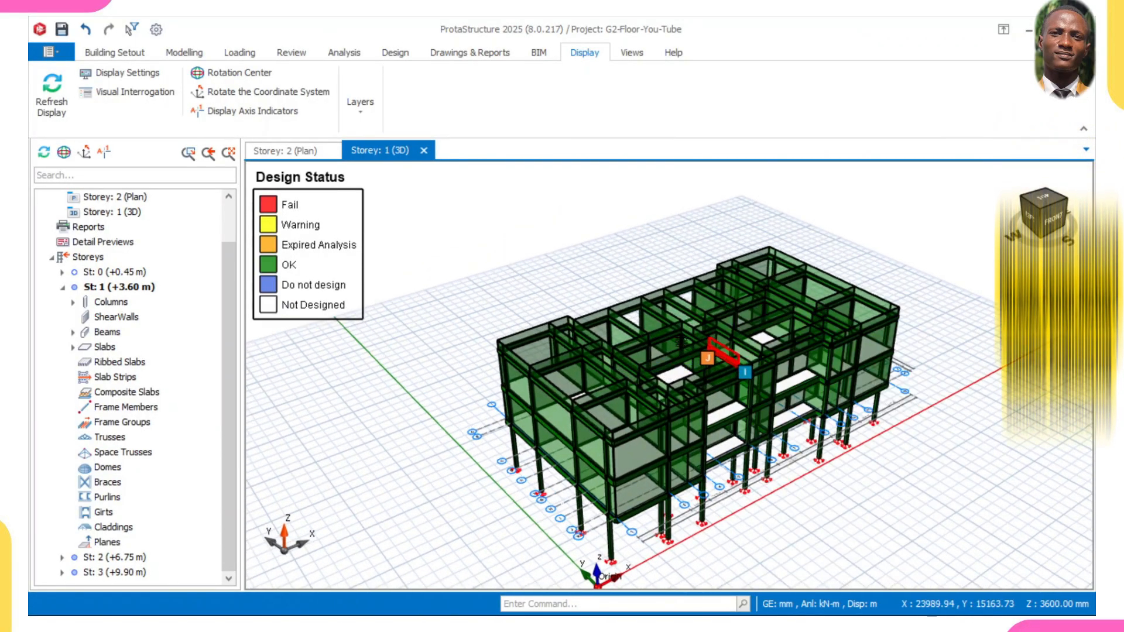